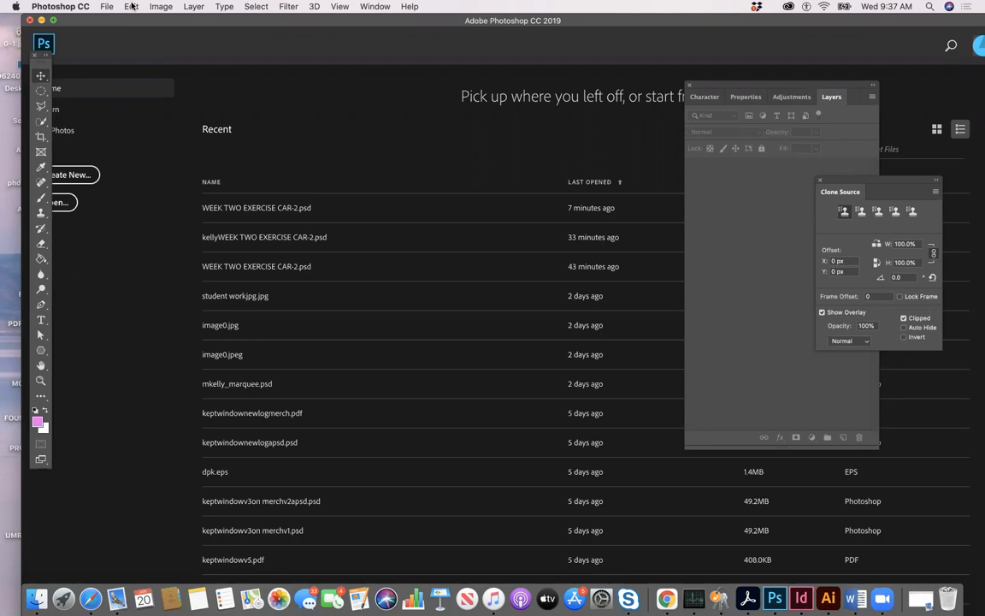
Open WEEK TWO EXERCISE CAR-2.psd from the Week Two folder
click(104, 8)
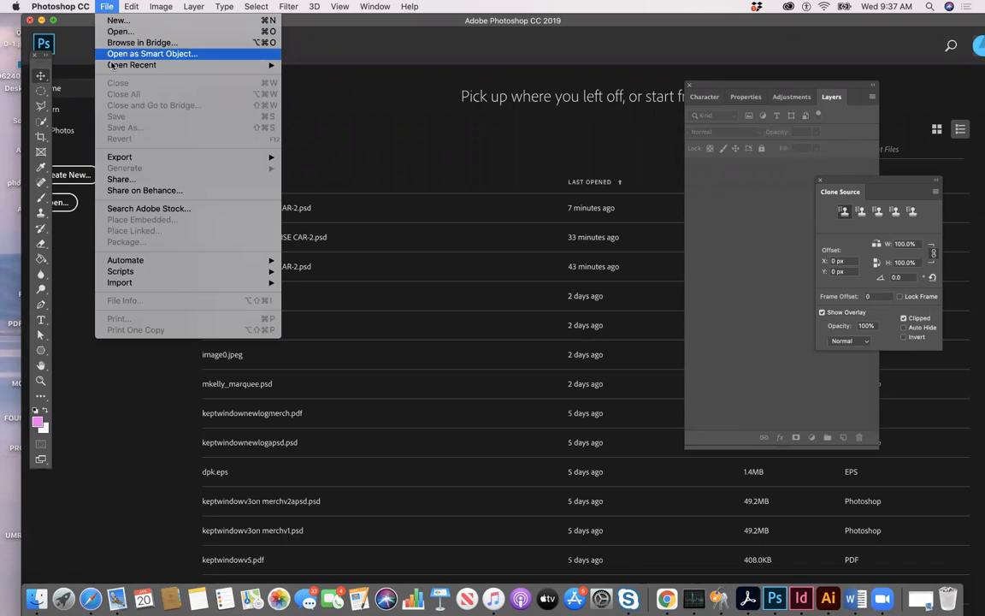
click(111, 31)
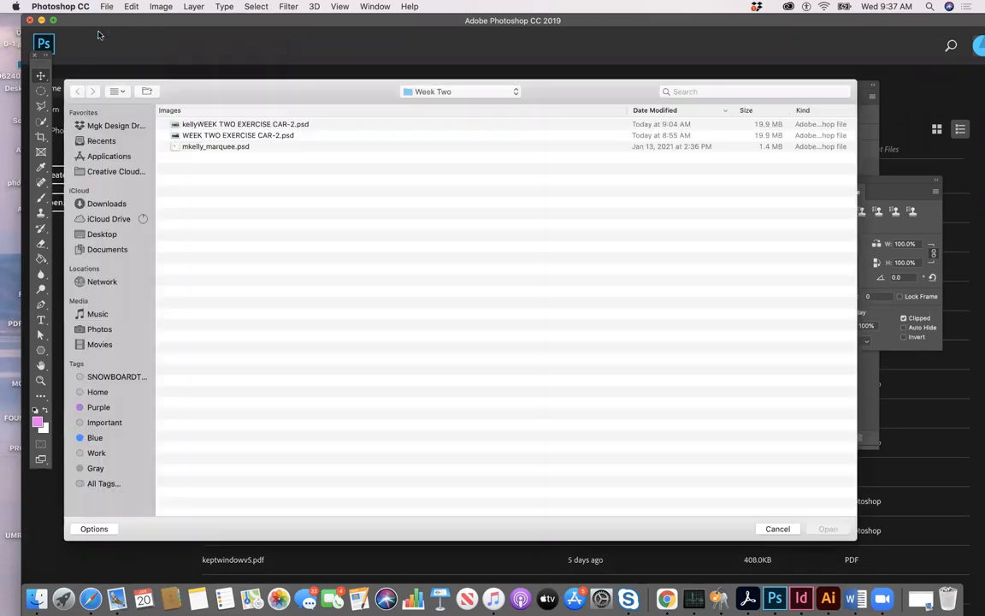
click(260, 137)
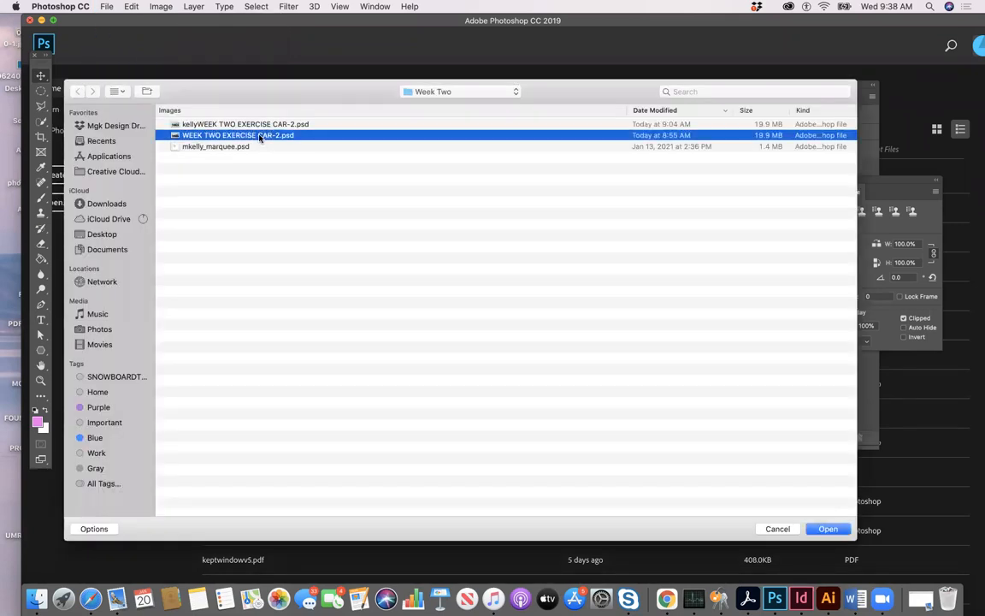
key(Return)
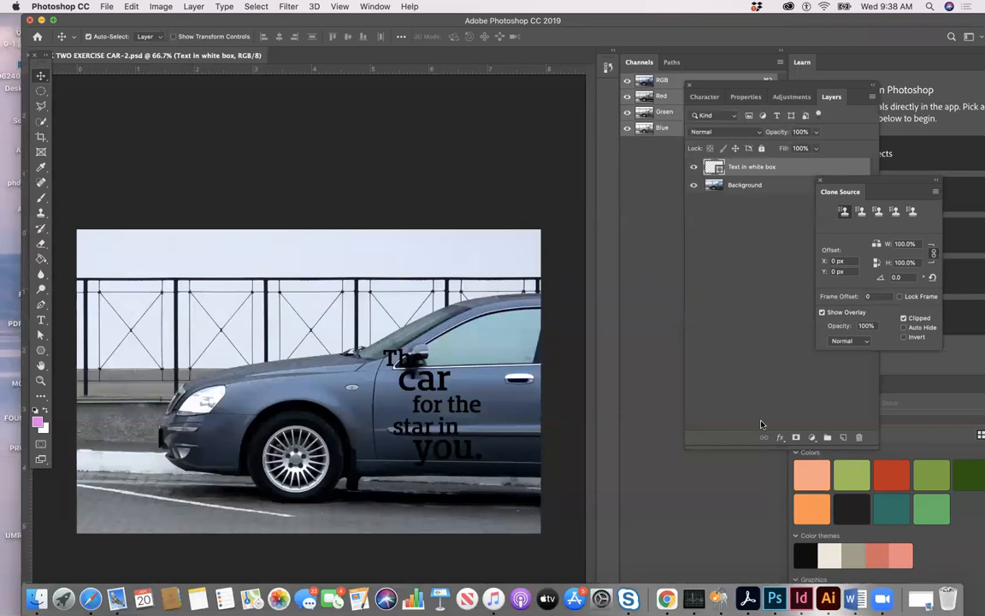
Toggle the document's rulers off and back on
drag(367, 25, 424, 43)
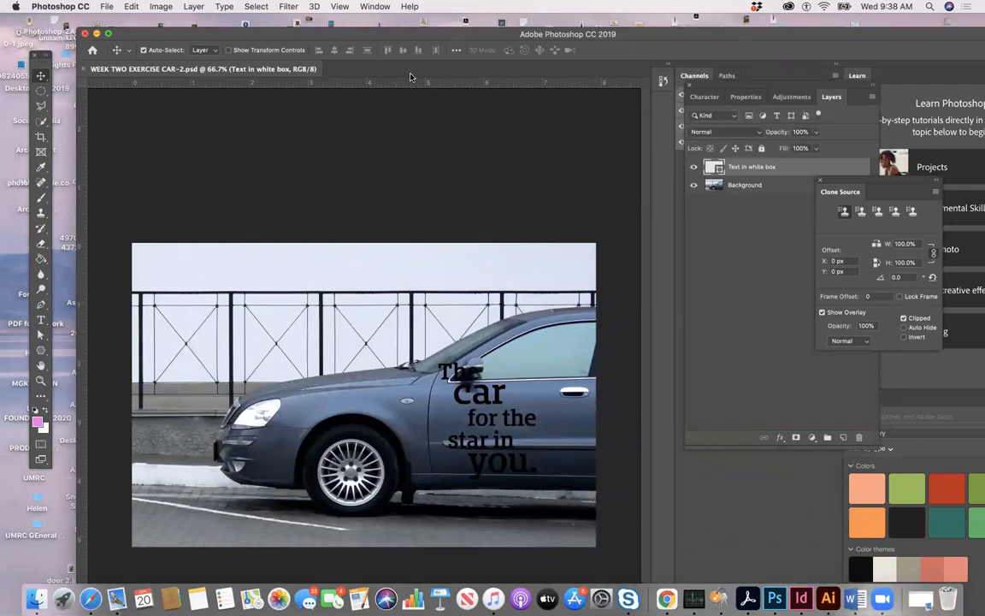
key(super+r)
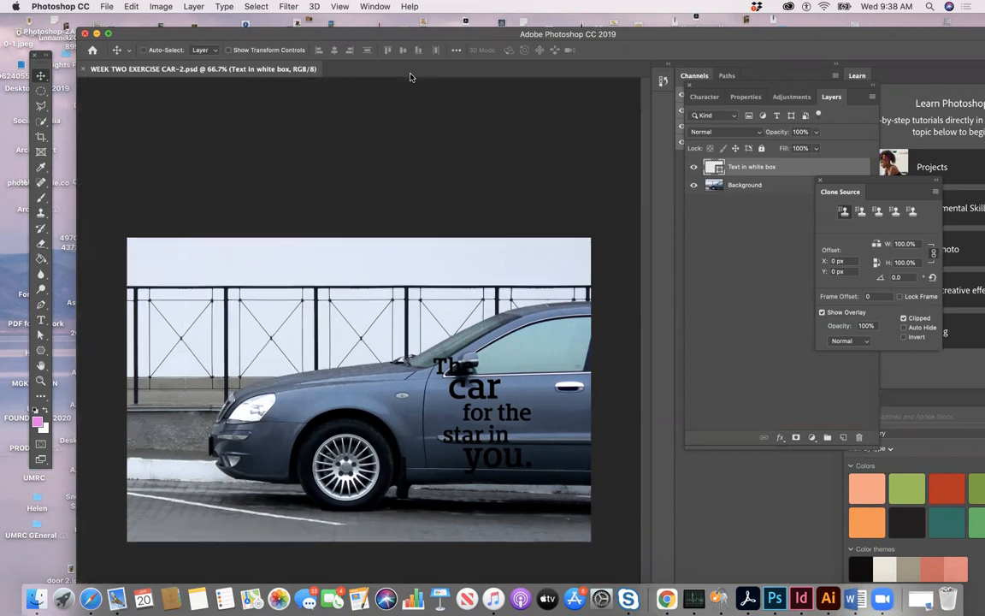
key(super+r)
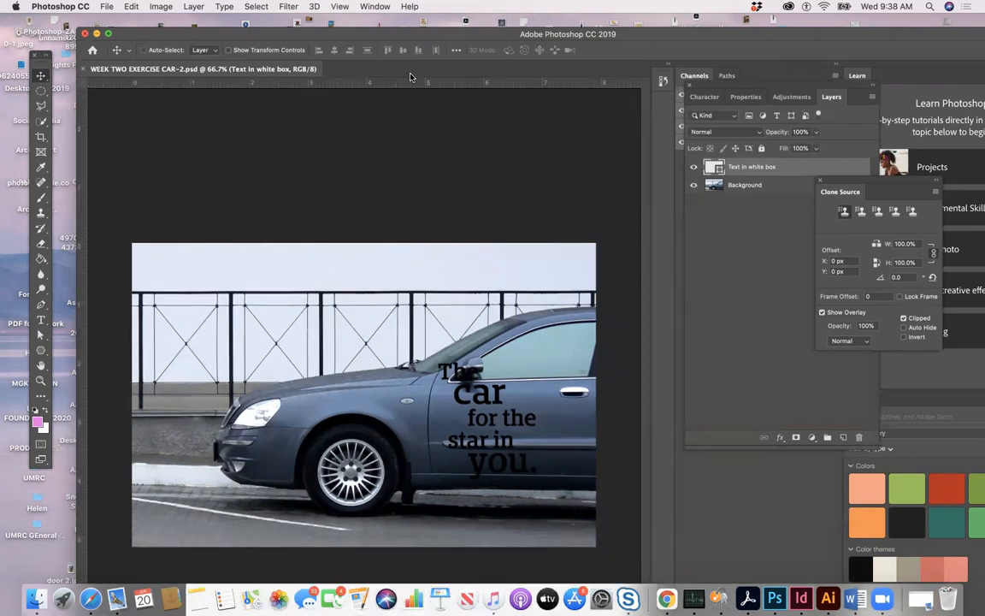
key(super+r)
key(super+r)
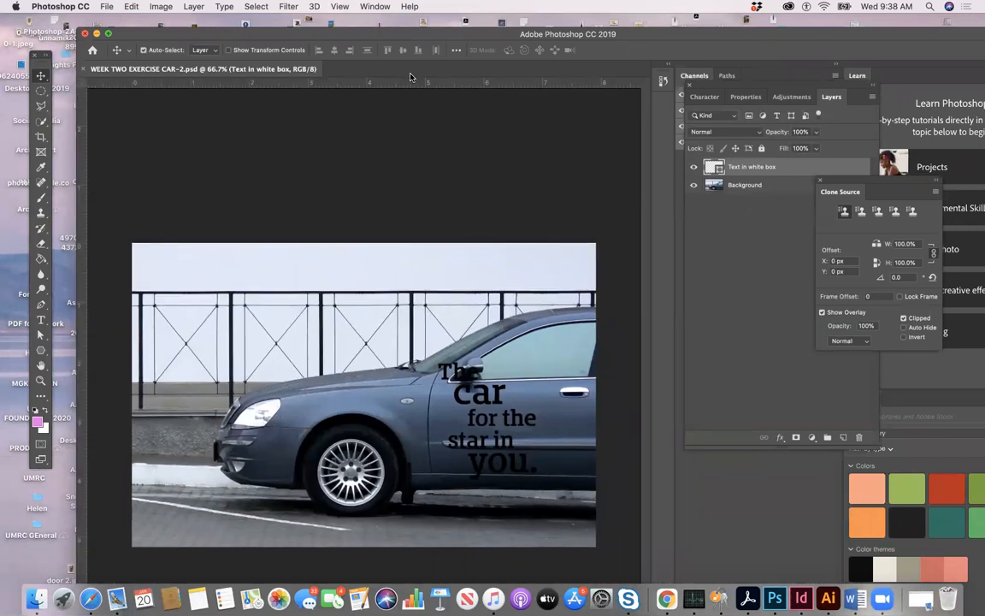
Show the guides around the slogan and move the application window back to the screen's upper-left corner
key(super+semicolon)
key(super+semicolon)
key(super+semicolon)
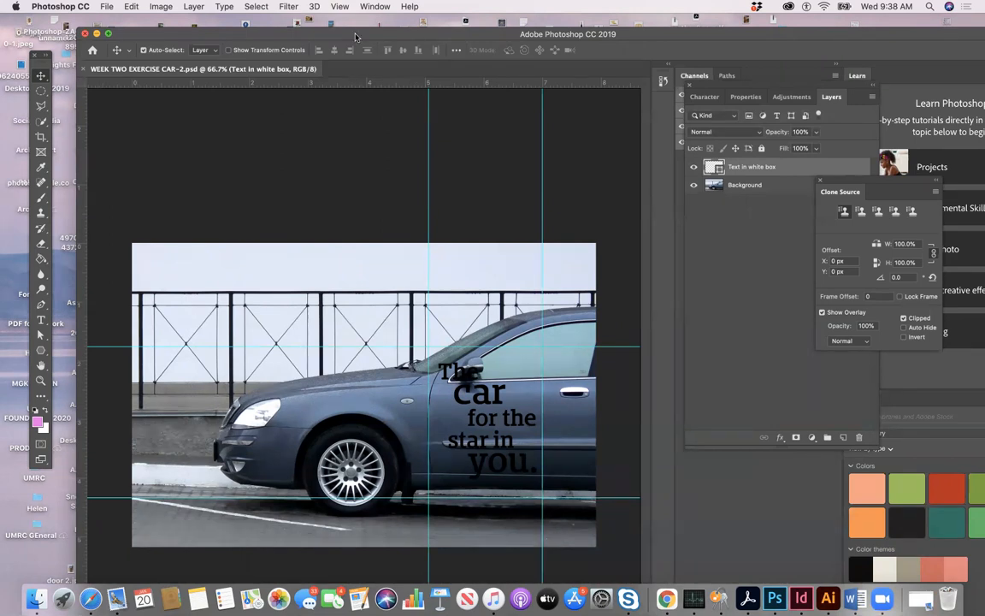
drag(327, 29, 303, 19)
double_click(304, 19)
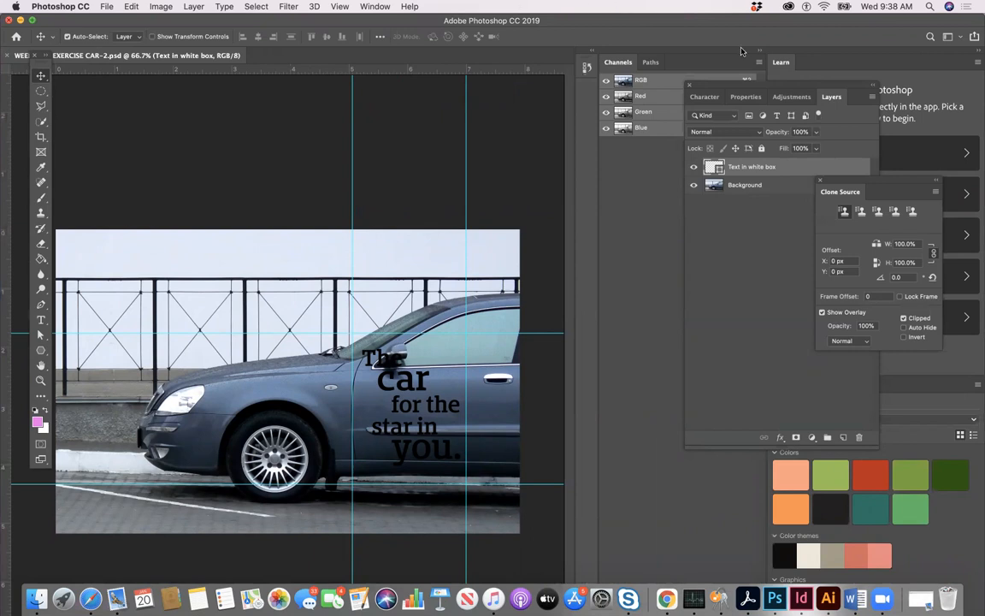
Create a new layer named 50%box and place it directly beneath the Text in white box layer
drag(832, 96, 666, 204)
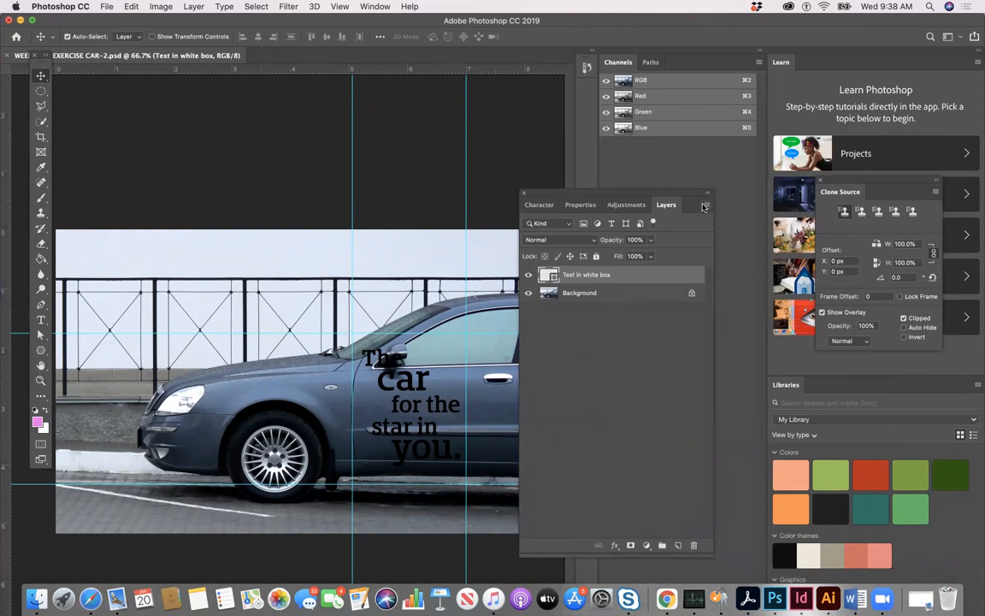
click(704, 207)
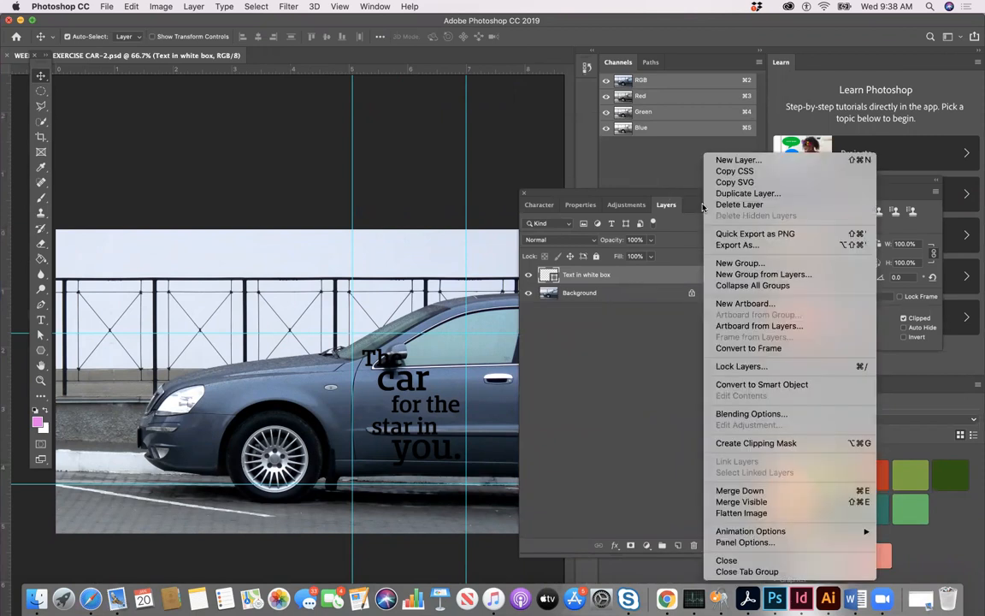
click(718, 162)
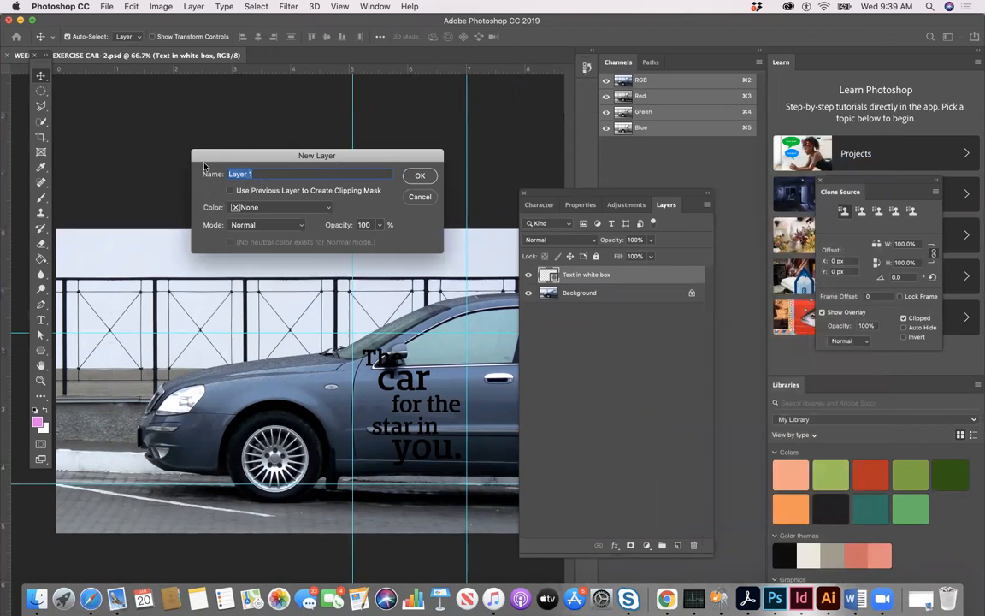
text(50%box)
click(419, 176)
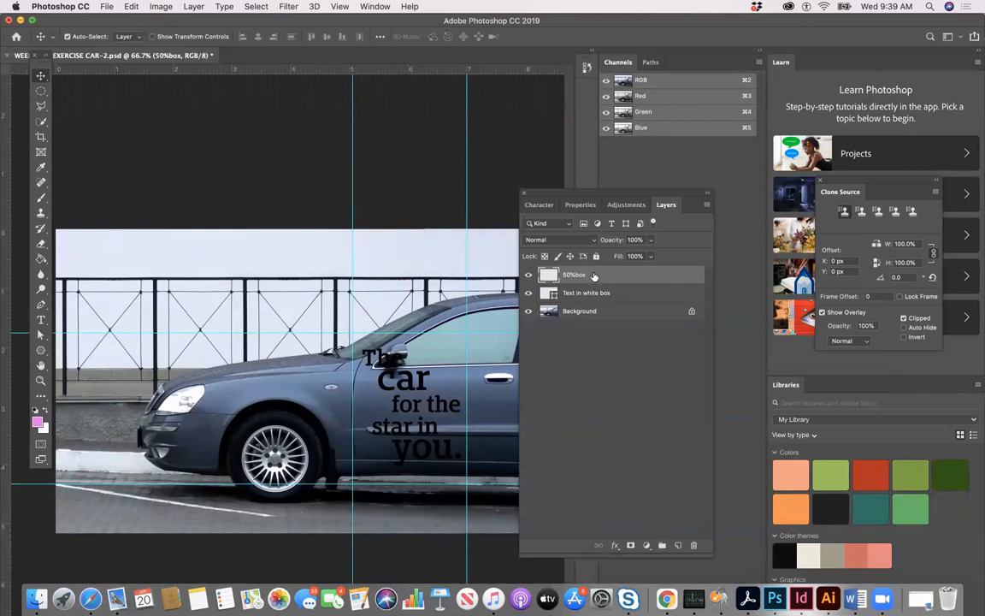
drag(595, 276, 588, 295)
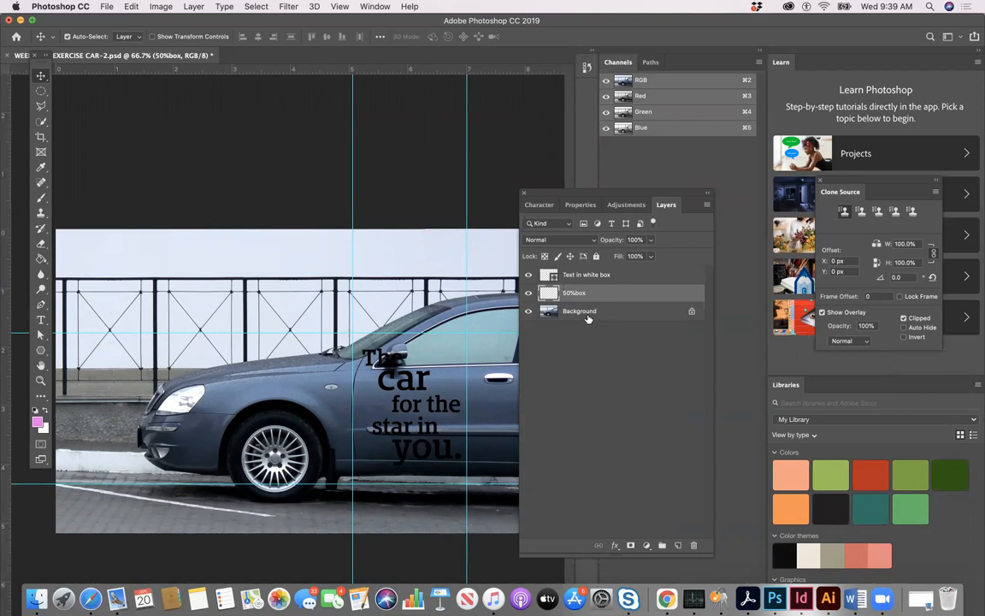
Clear the Layers and Channels panels out of the way and make a rectangular marquee selection along the four guides around the slogan
drag(547, 193, 589, 103)
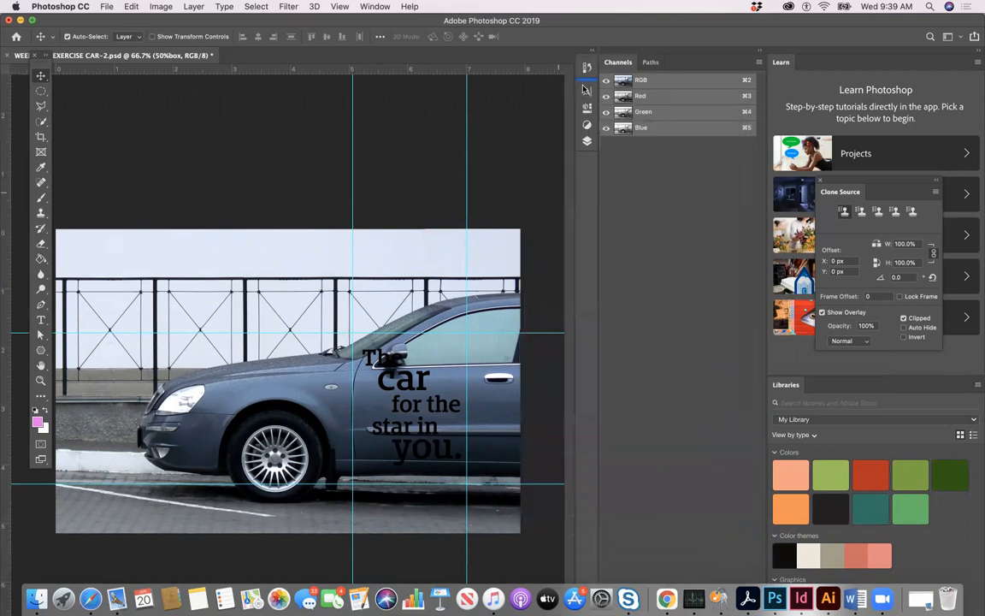
click(41, 91)
click(44, 92)
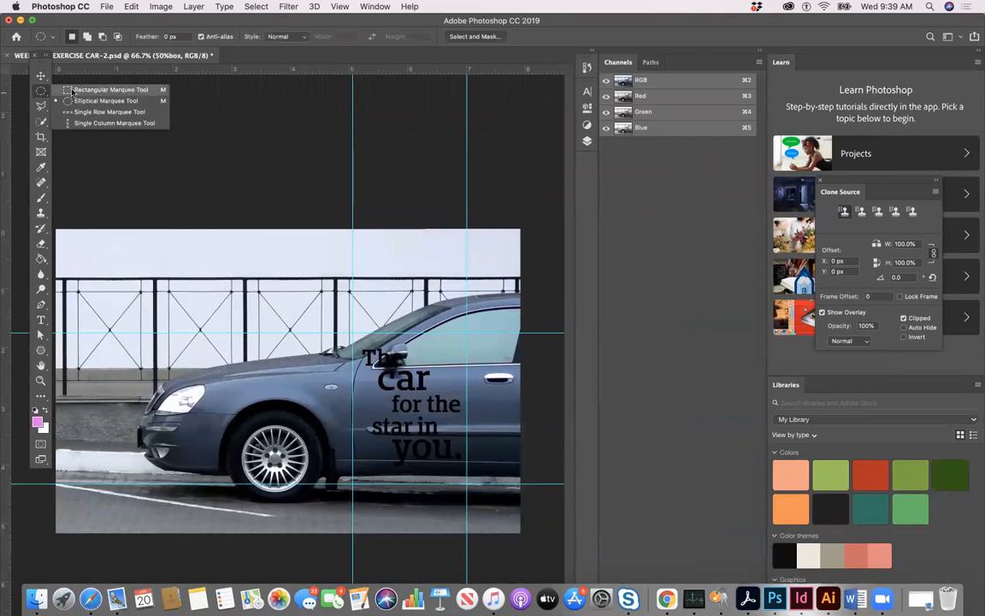
click(72, 92)
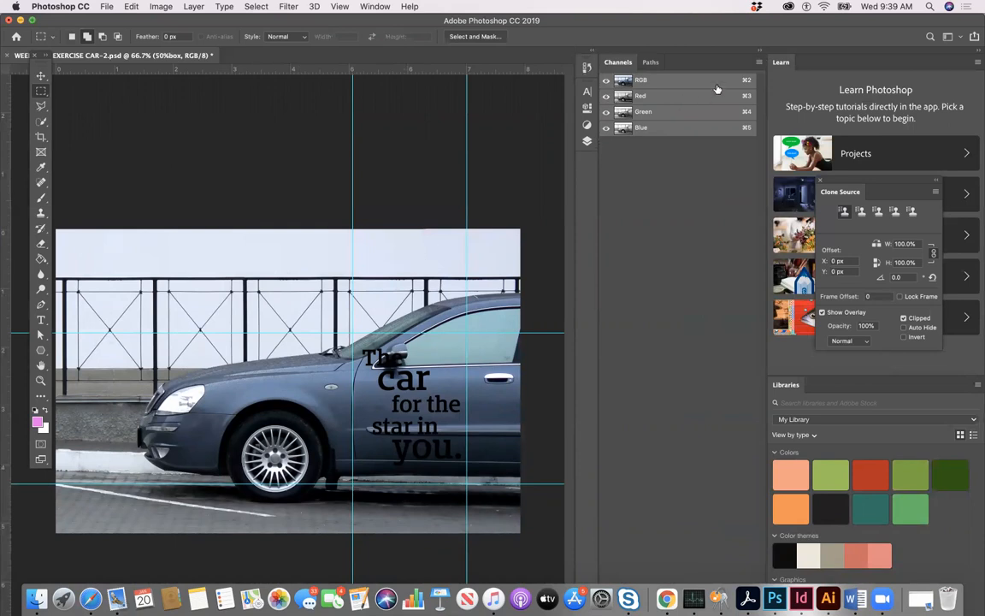
drag(740, 59, 705, 176)
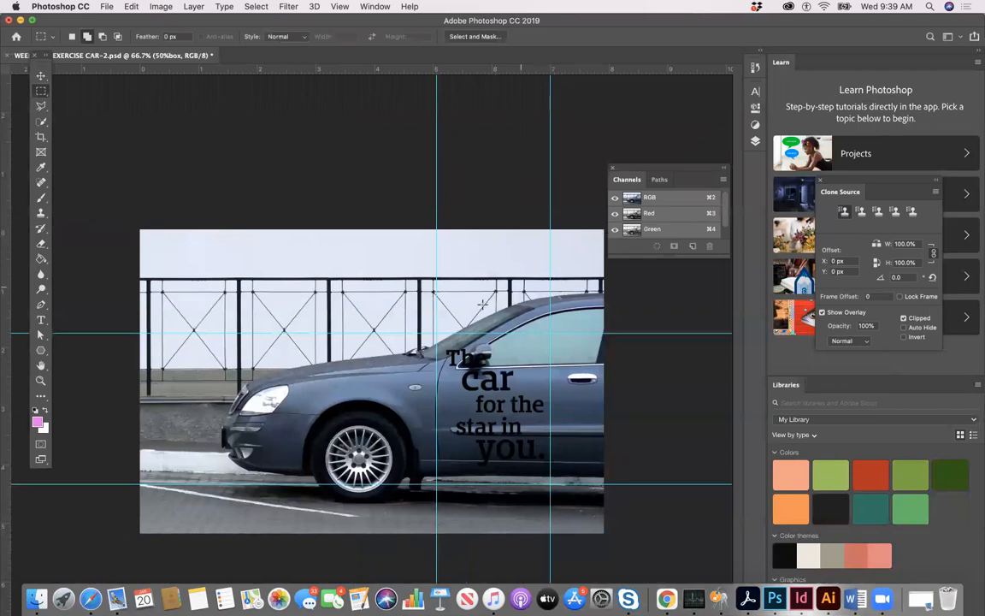
drag(436, 334, 547, 488)
Fill the rectangular selection on the 50%box layer with white in Normal mode at 50% opacity
click(131, 7)
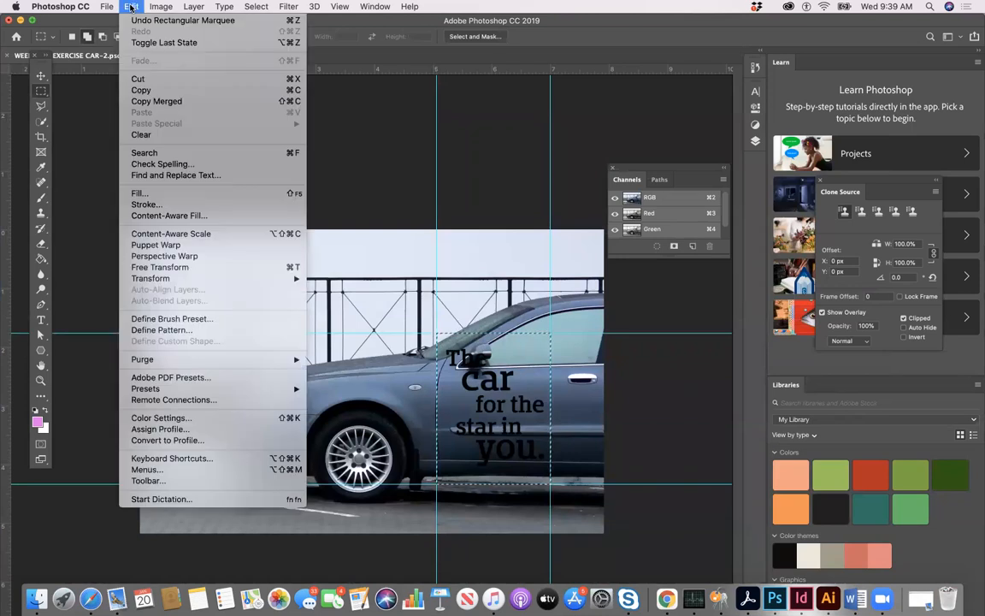
click(146, 193)
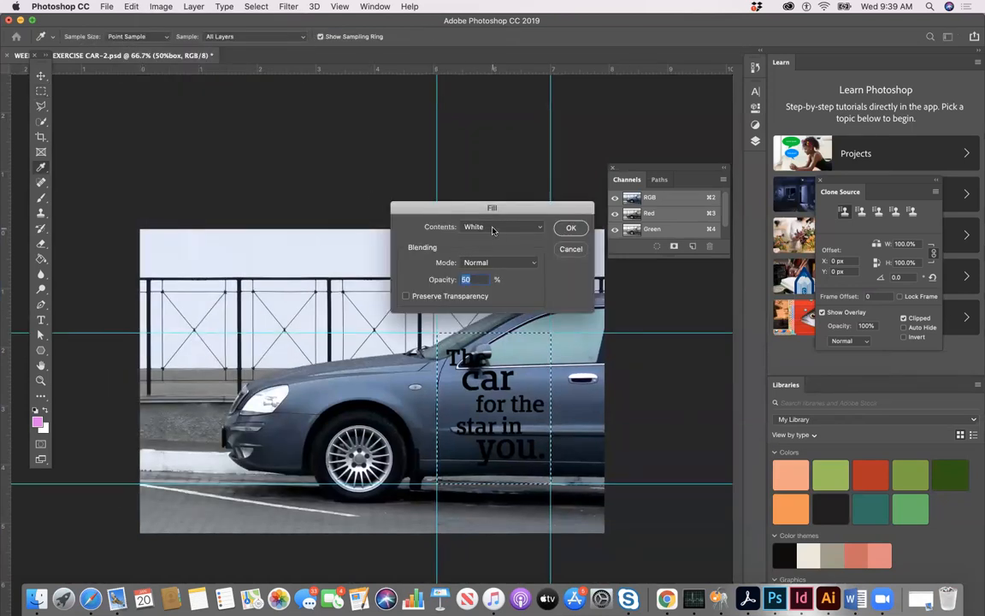
click(538, 230)
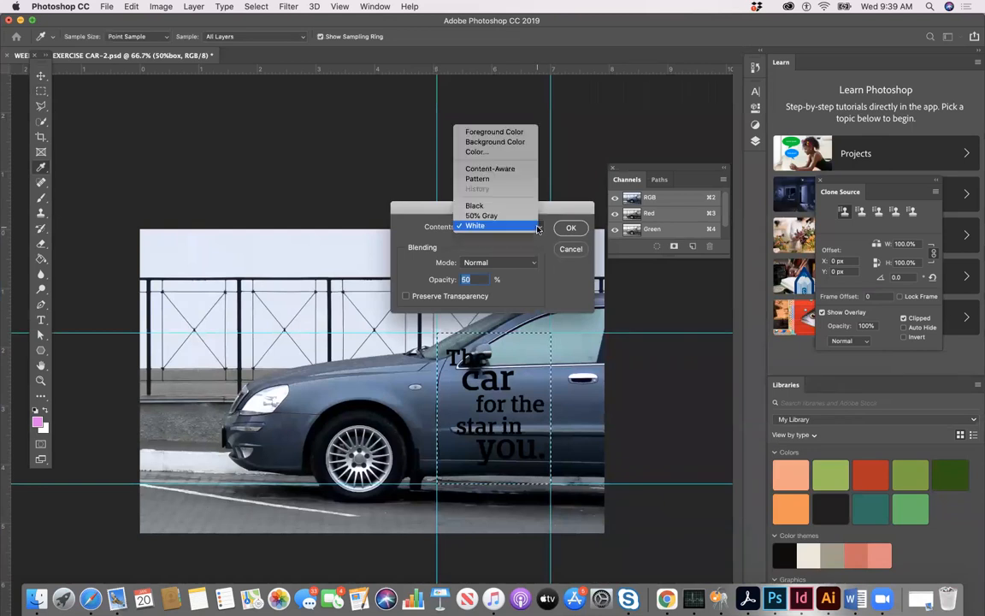
click(538, 228)
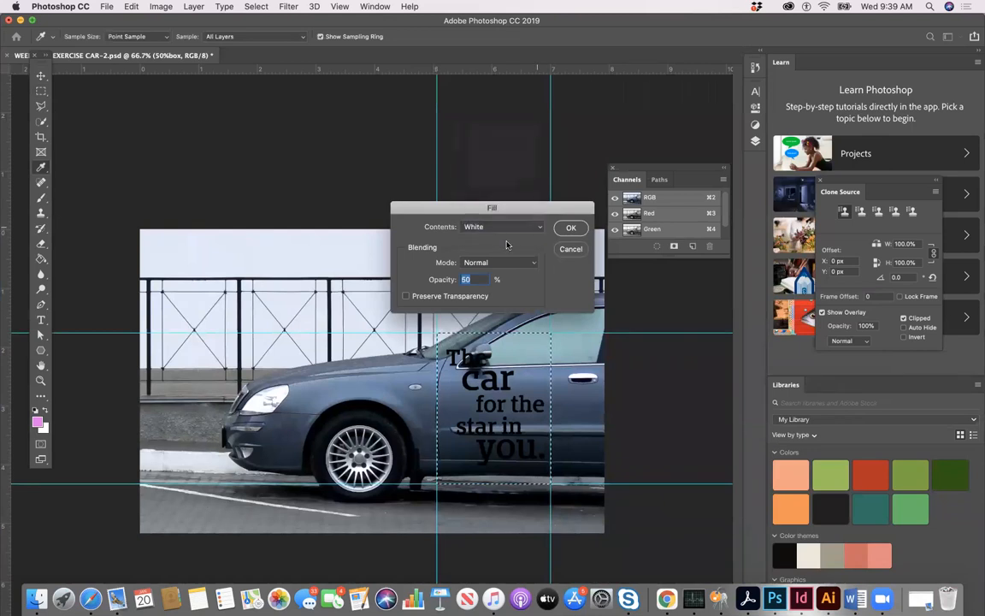
click(570, 228)
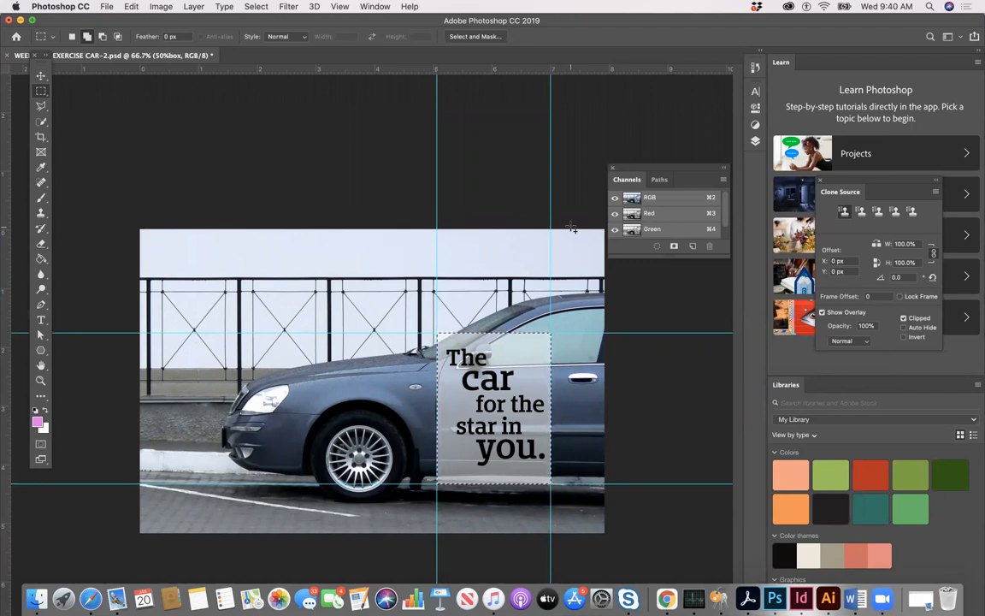
Deselect the filled box and hide the guides
click(570, 227)
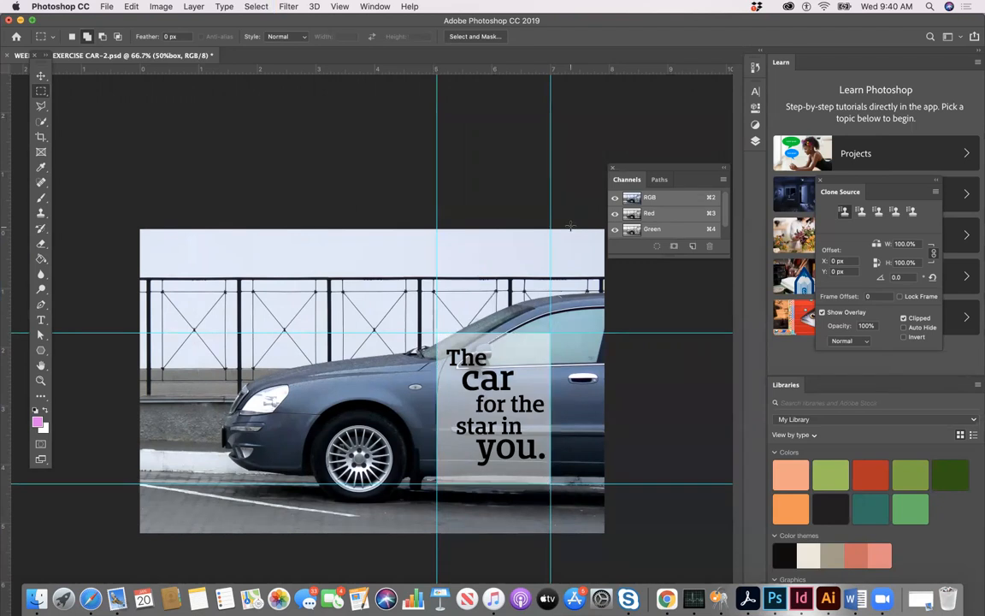
drag(371, 16, 360, 12)
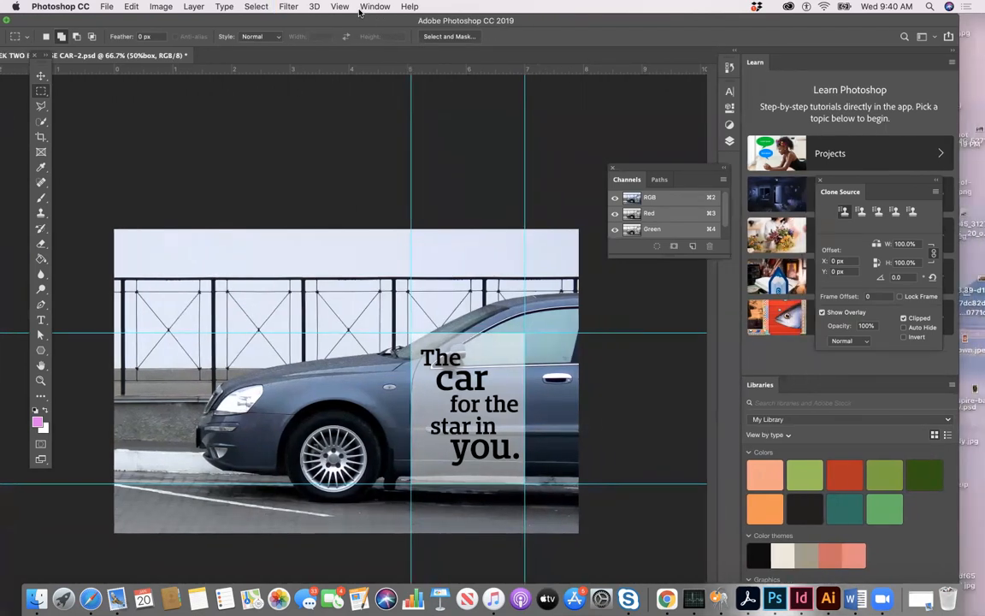
key(super+semicolon)
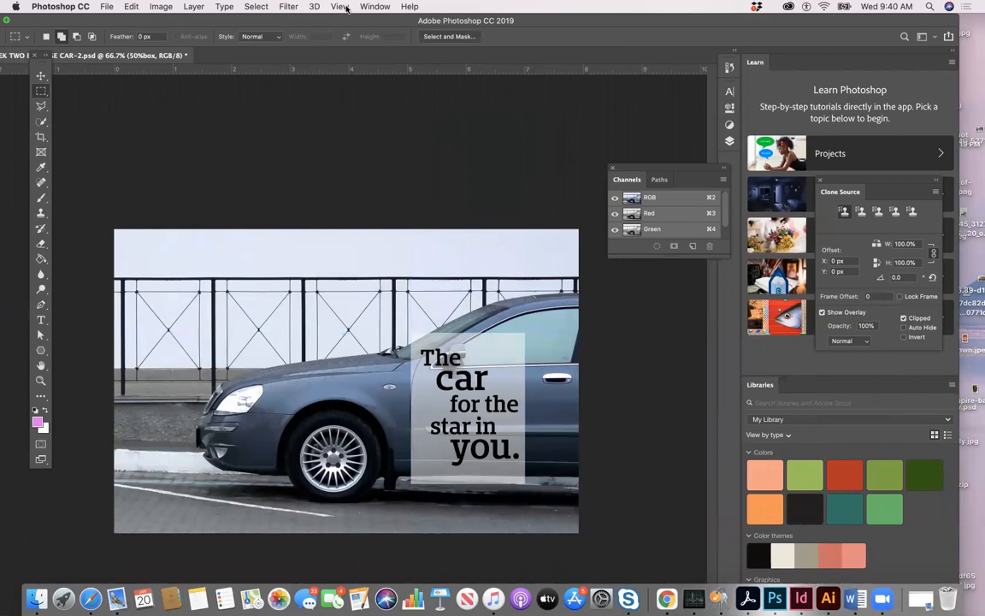
Show the document's layers and unlock the Background layer, accepting the default blending options
click(373, 7)
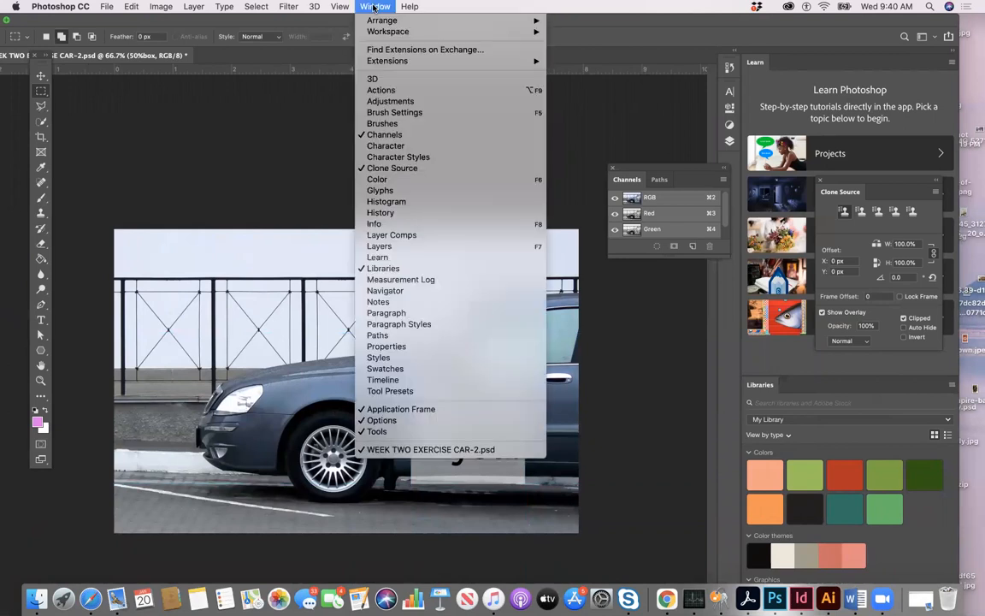
click(389, 245)
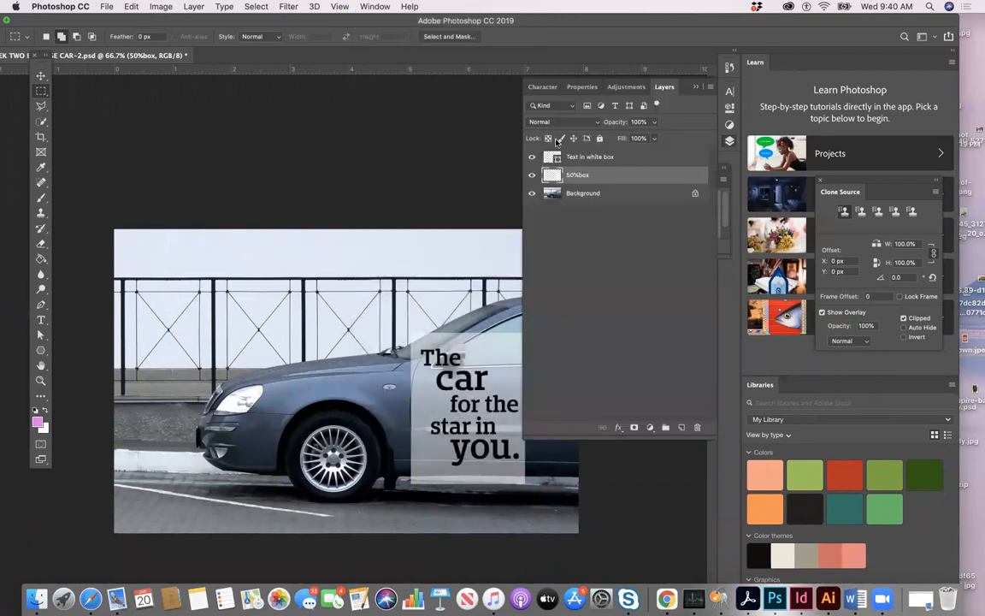
click(616, 193)
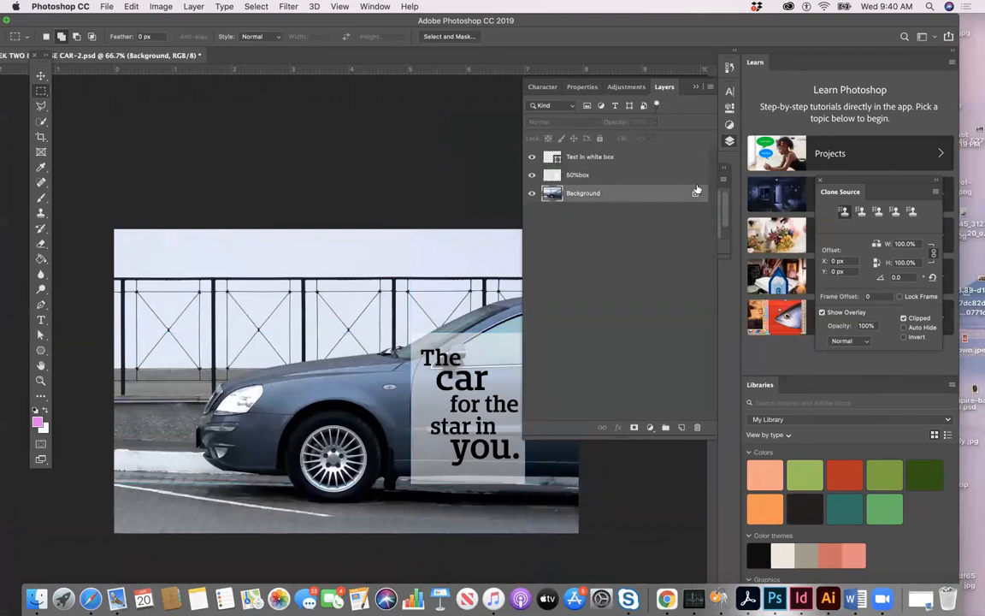
click(694, 195)
double_click(695, 194)
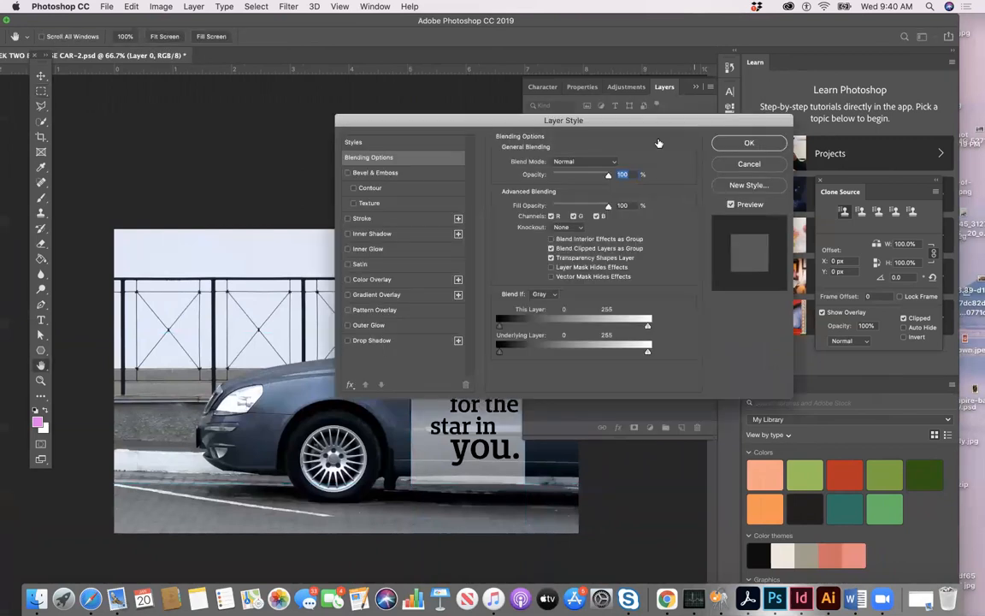
click(753, 143)
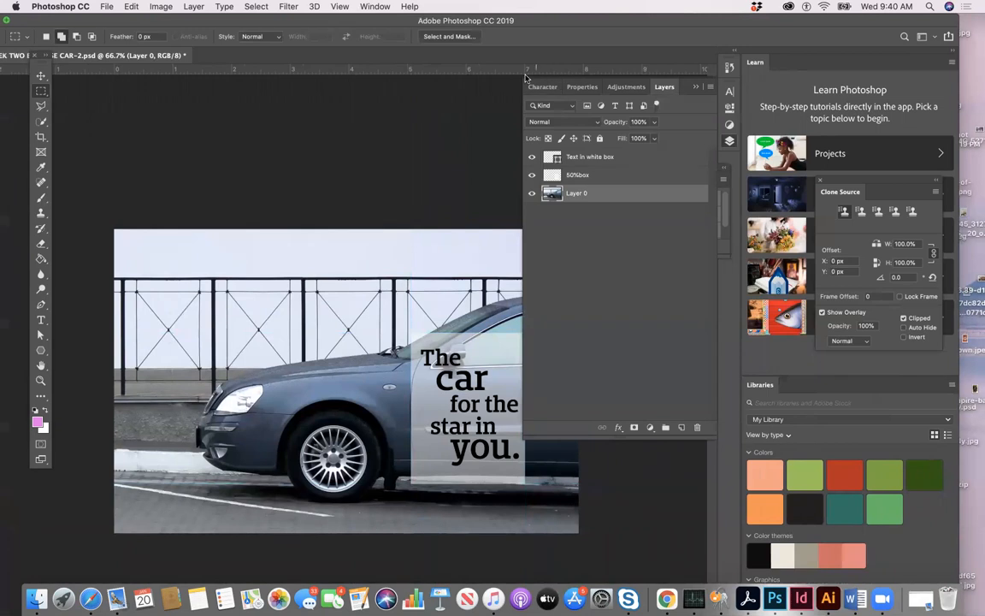
Detach the Layers and Properties panels from their group and float Layers over the image's right side
drag(665, 86, 688, 123)
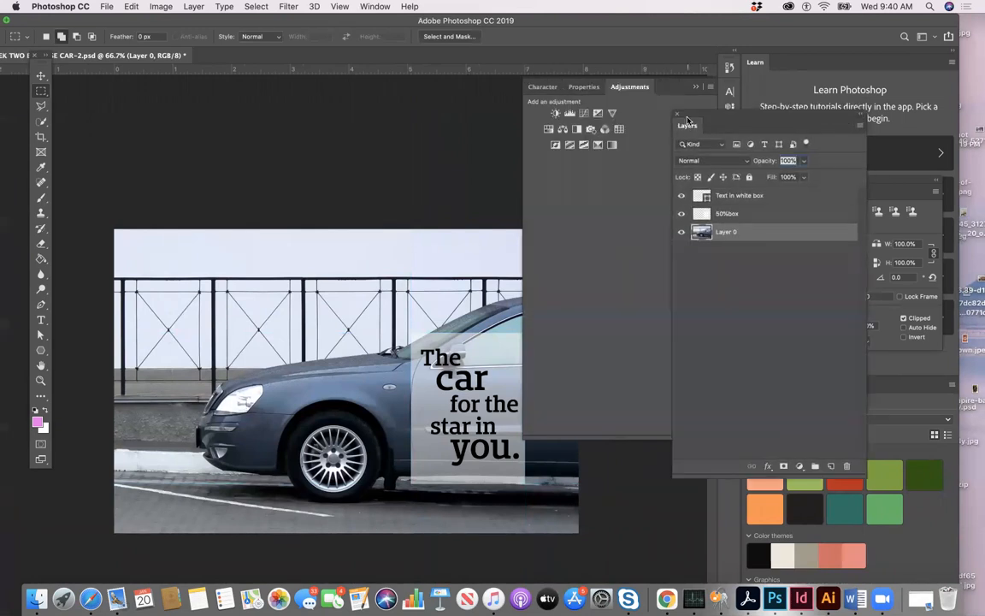
drag(584, 86, 650, 78)
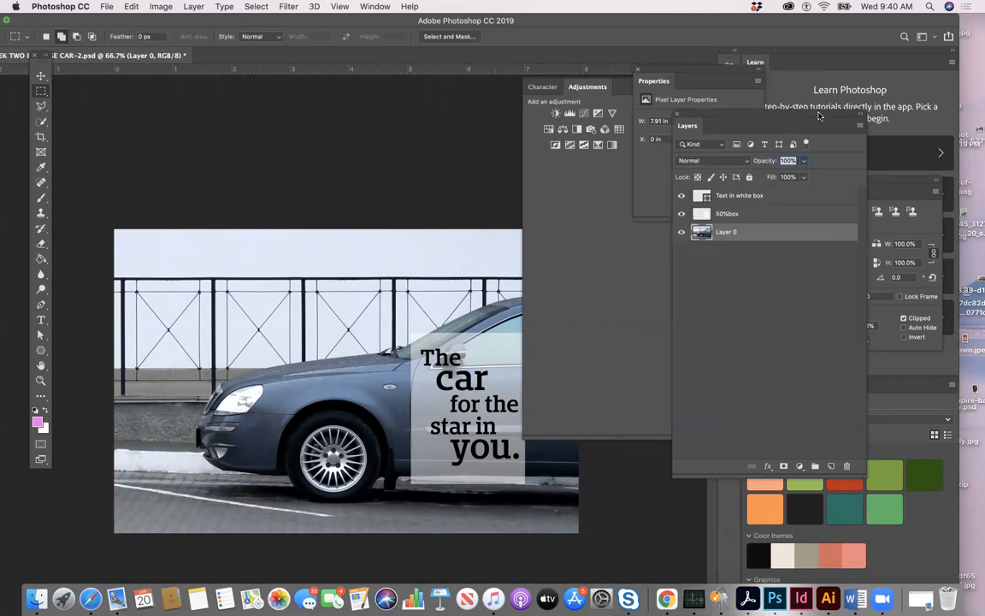
drag(819, 115, 627, 78)
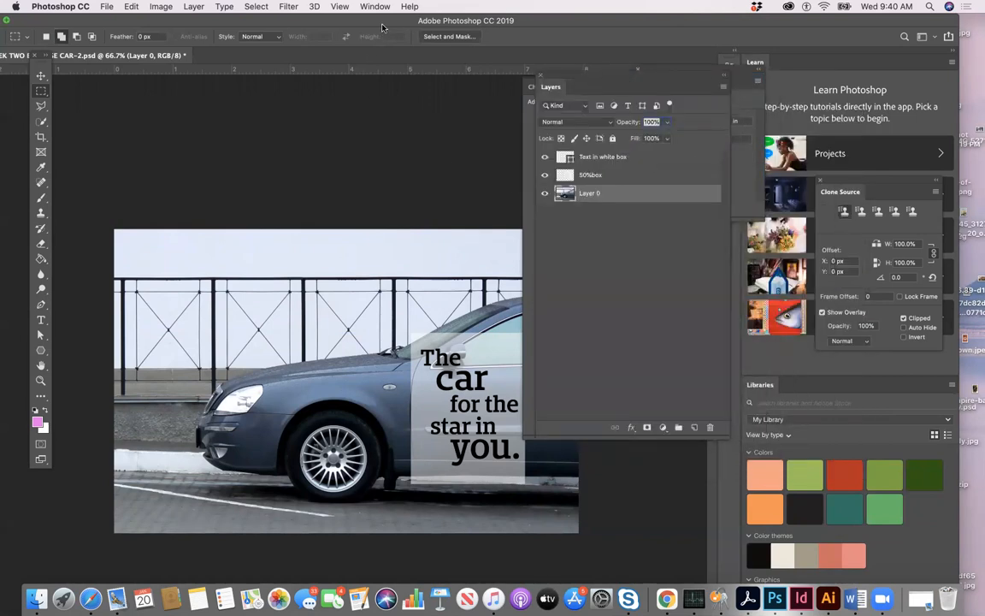
Select the left portion of the car photo on Layer 0 at full image height with the Rectangular Marquee
drag(383, 21, 323, 21)
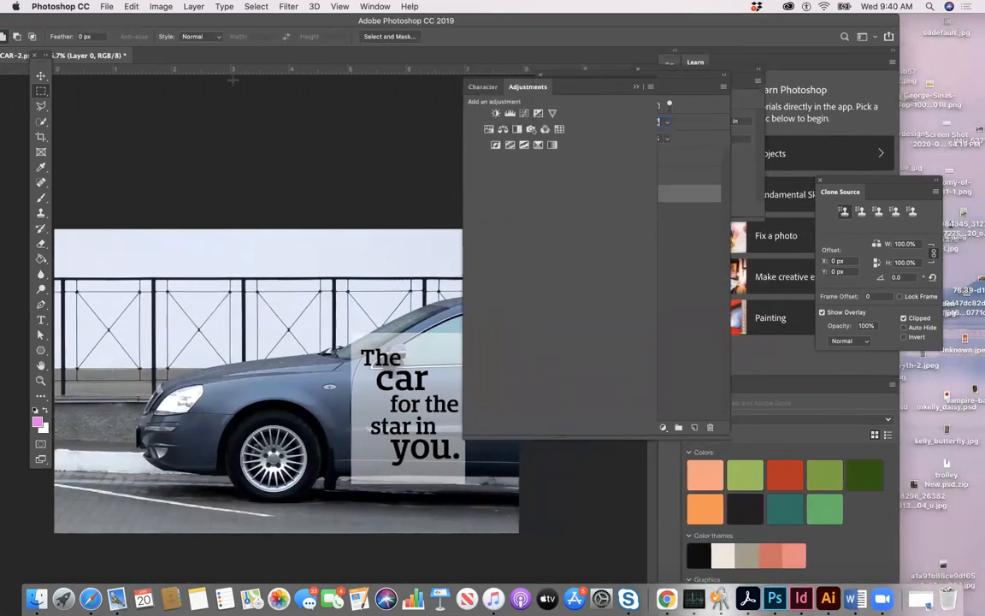
right_click(43, 92)
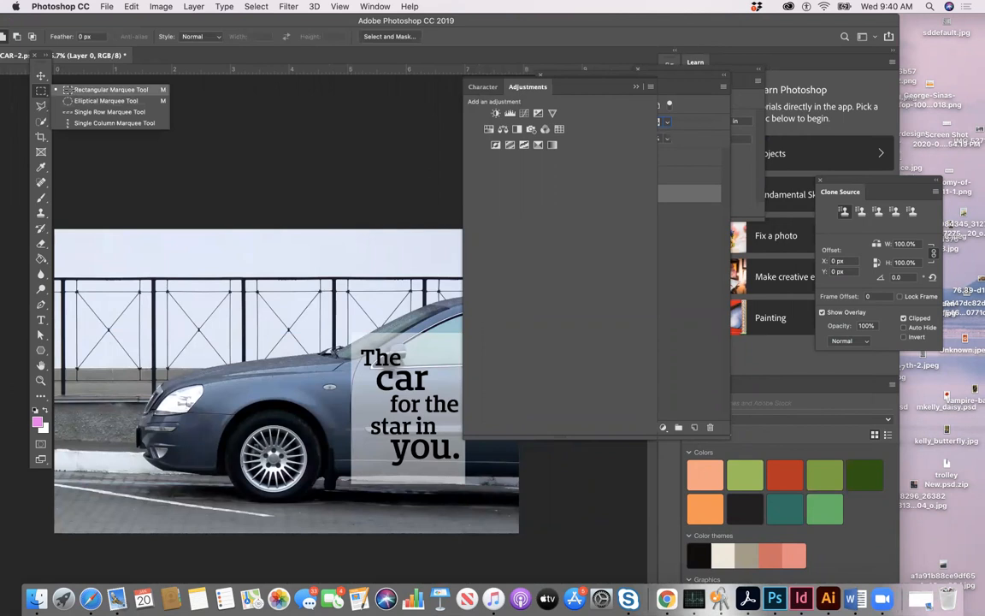
click(67, 88)
click(681, 193)
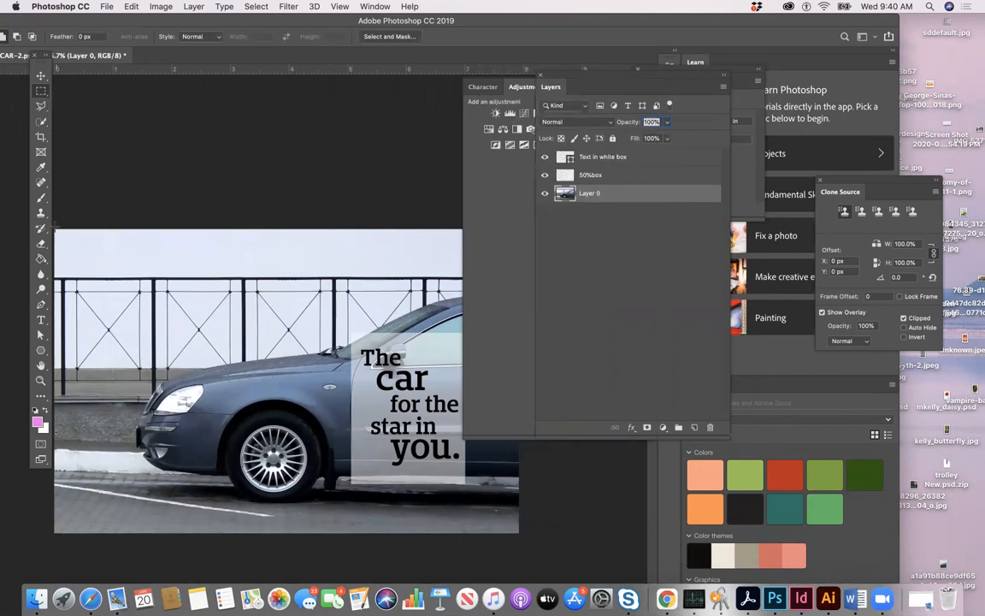
drag(54, 229, 238, 534)
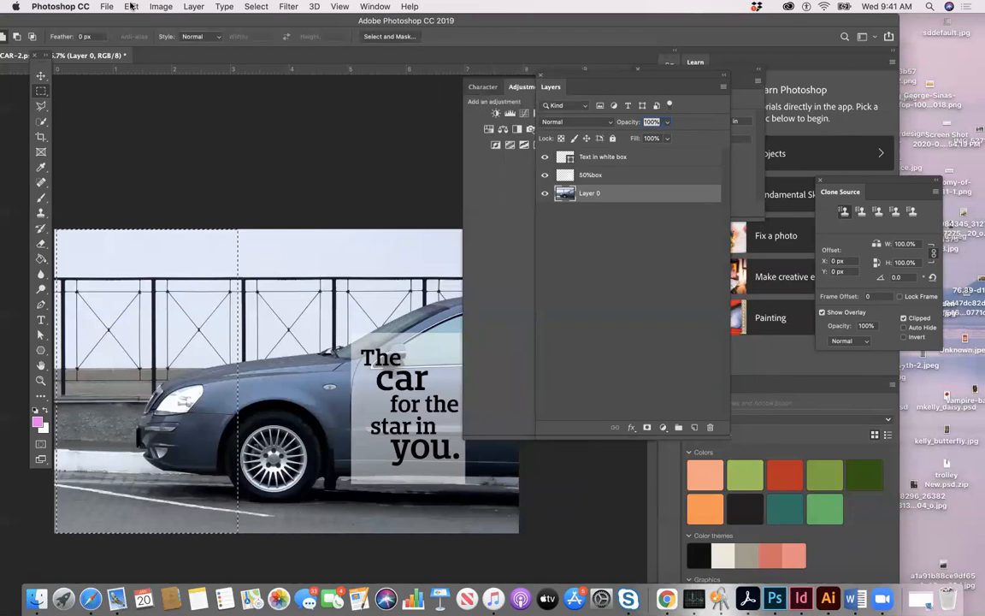
Apply a midtone Color Balance of +100, -81, +100 to the selected left portion of the photo, and deselect it
click(162, 6)
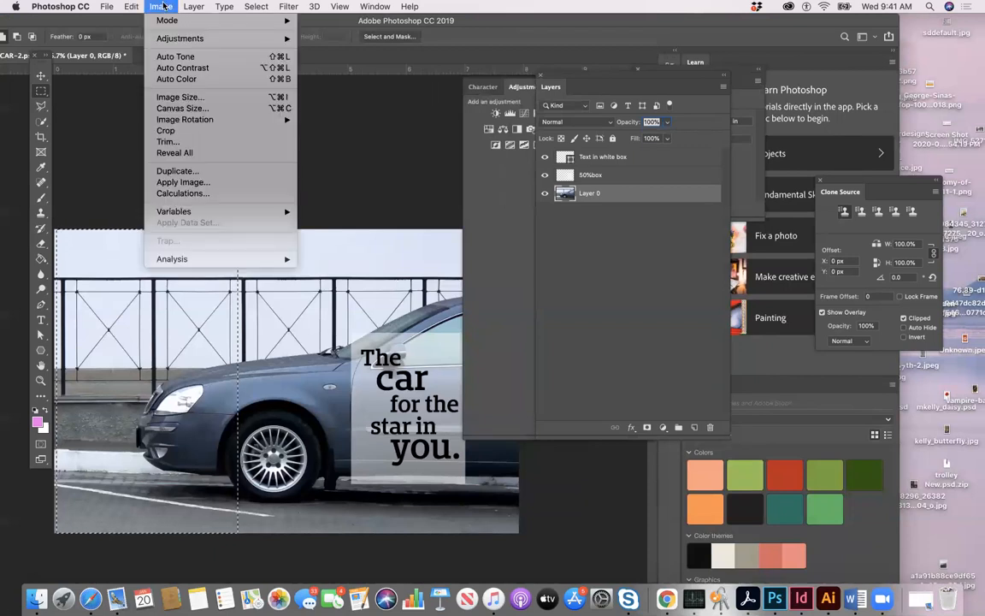
mouse_move(179, 38)
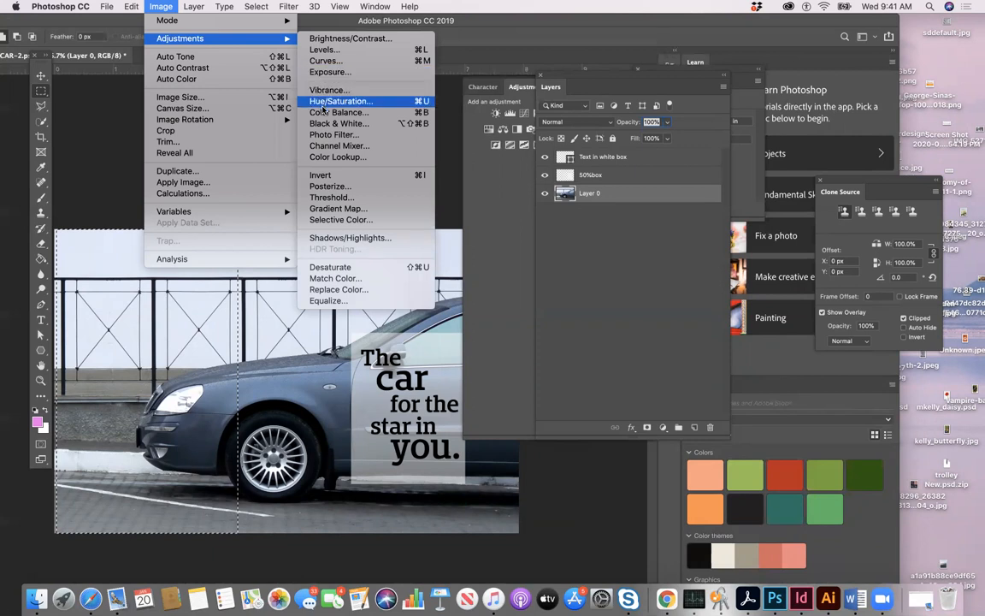
click(323, 114)
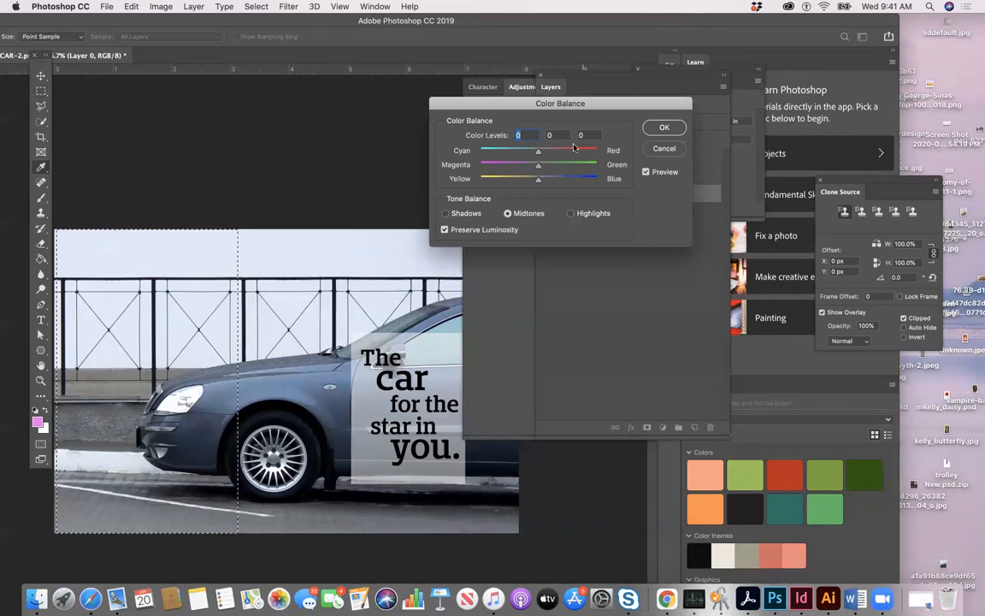
drag(538, 152, 444, 147)
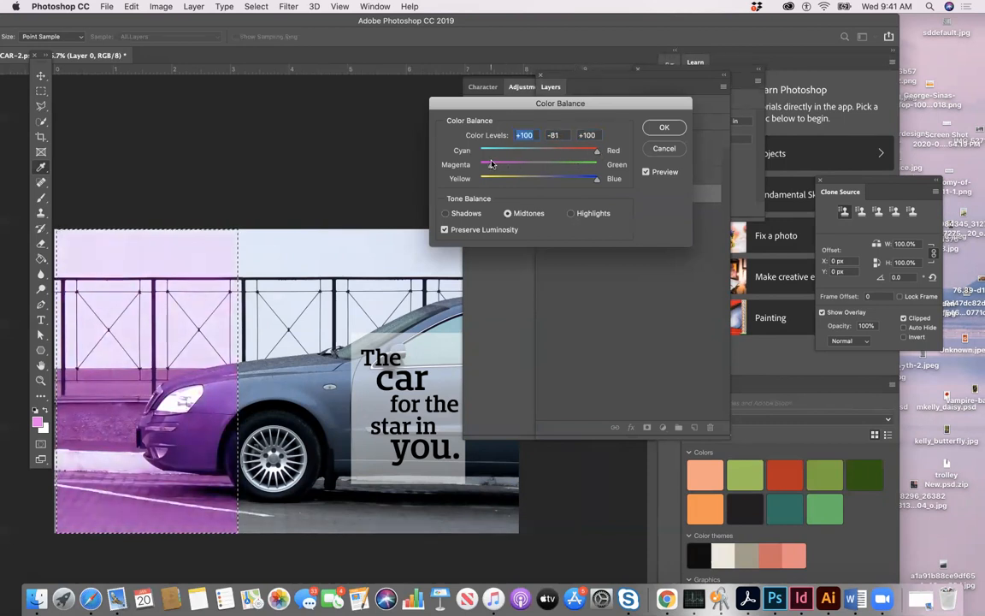
click(664, 127)
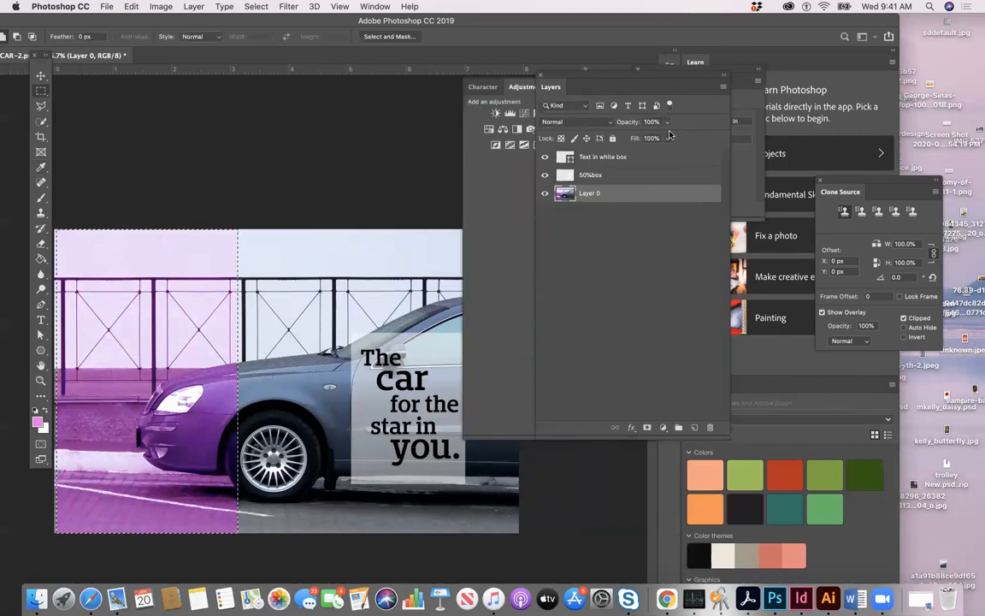
key(super+d)
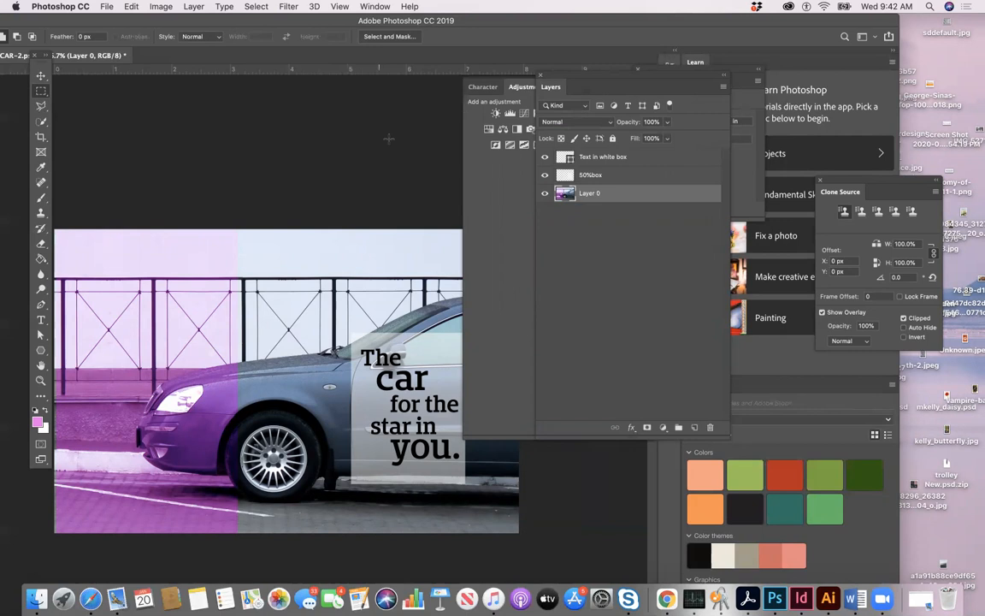
Copy the car's front wheel to a new layer using an elliptical selection and name the layer Wheel Spin
click(44, 90)
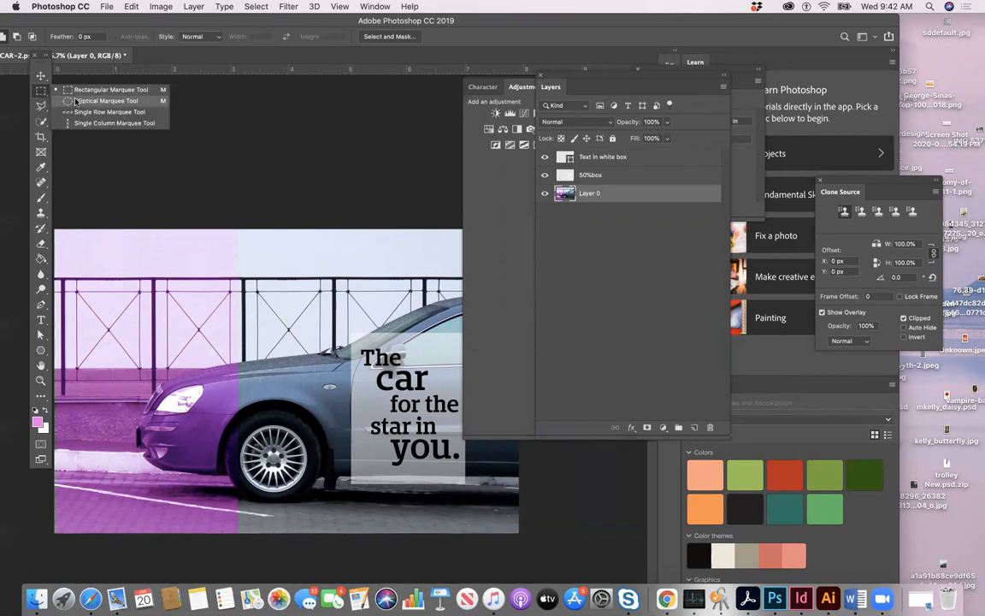
click(70, 100)
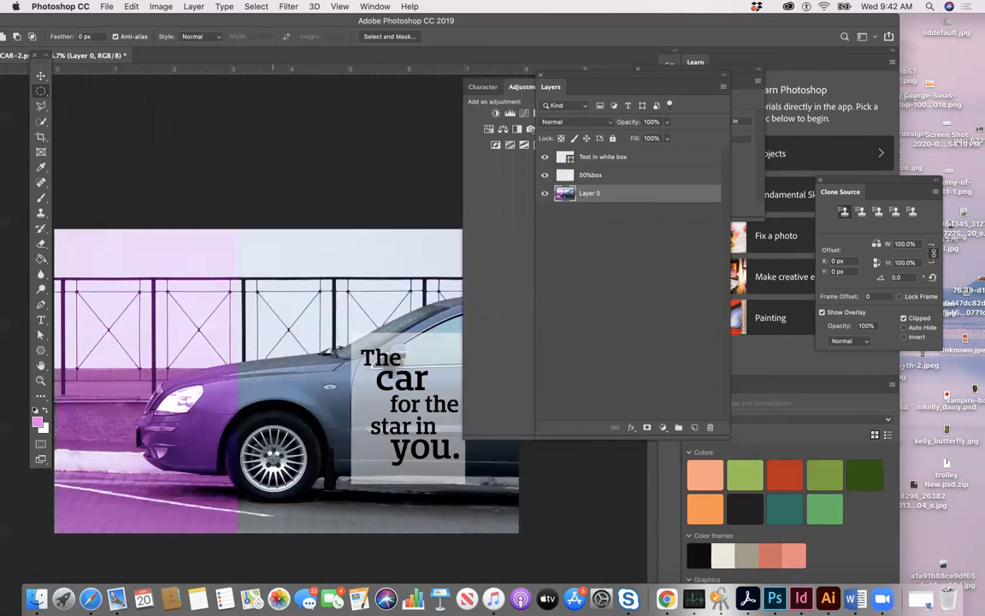
mouse_move(256, 407)
mouse_down()
mouse_move(237, 399)
mouse_move(240, 411)
mouse_up()
key(super+z)
drag(272, 454, 237, 401)
key(super+j)
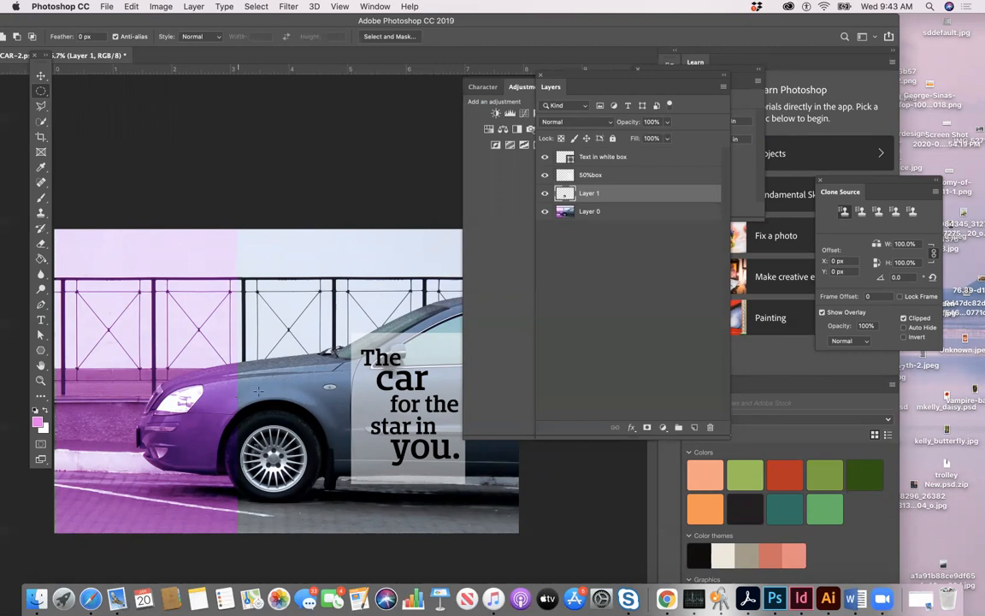
double_click(599, 193)
text(Wheel Spin)
Apply a Motion Blur to the Wheel Spin layer at a 45° angle with a 10-pixel distance
click(288, 7)
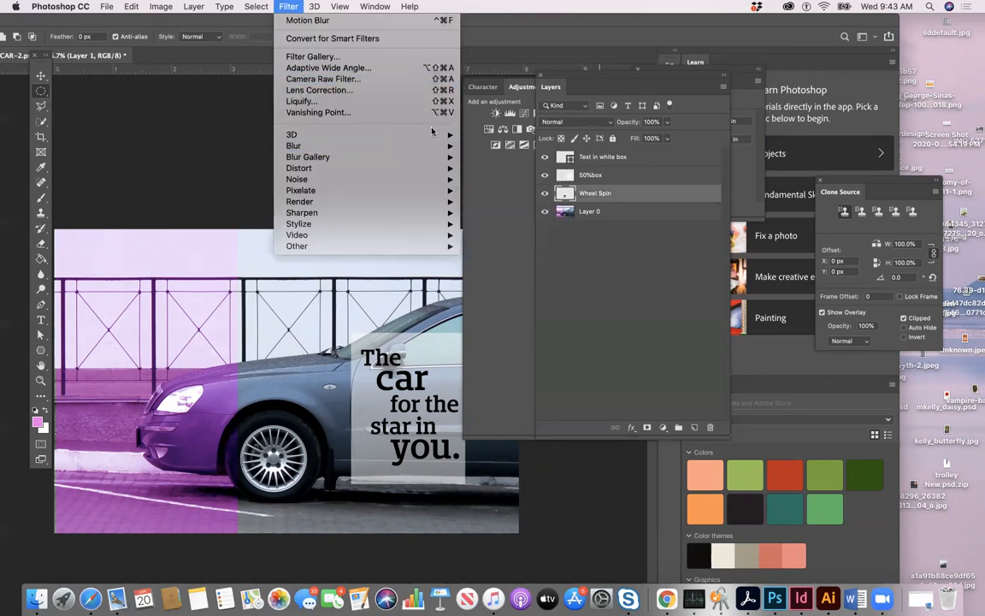
mouse_move(427, 147)
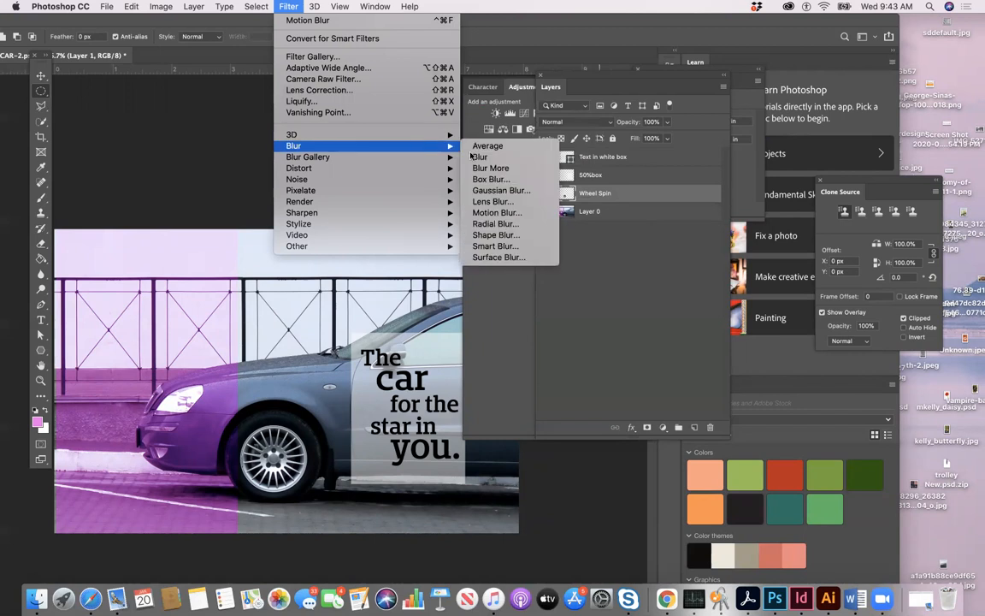
click(483, 214)
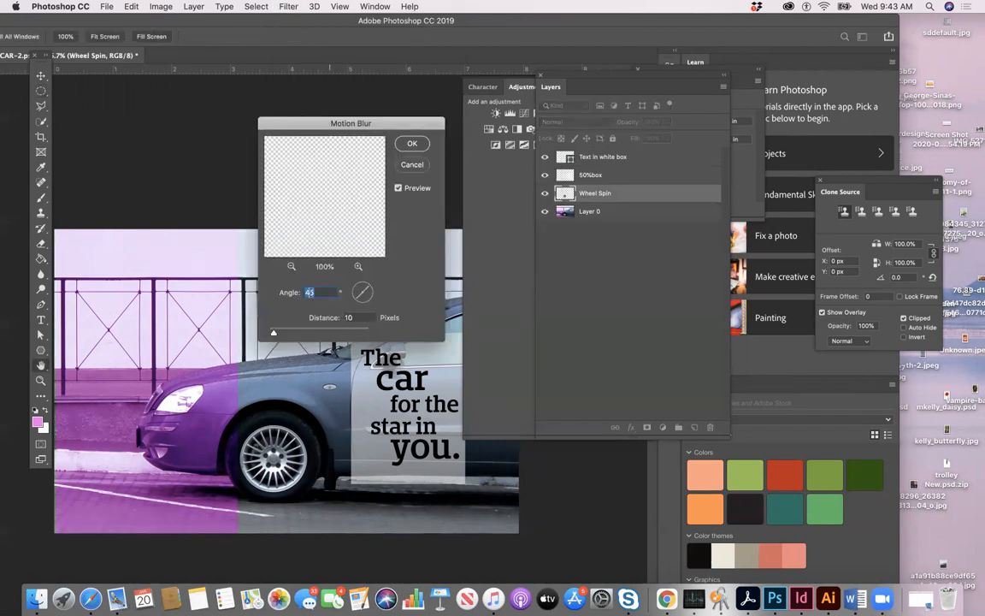
drag(273, 333, 298, 334)
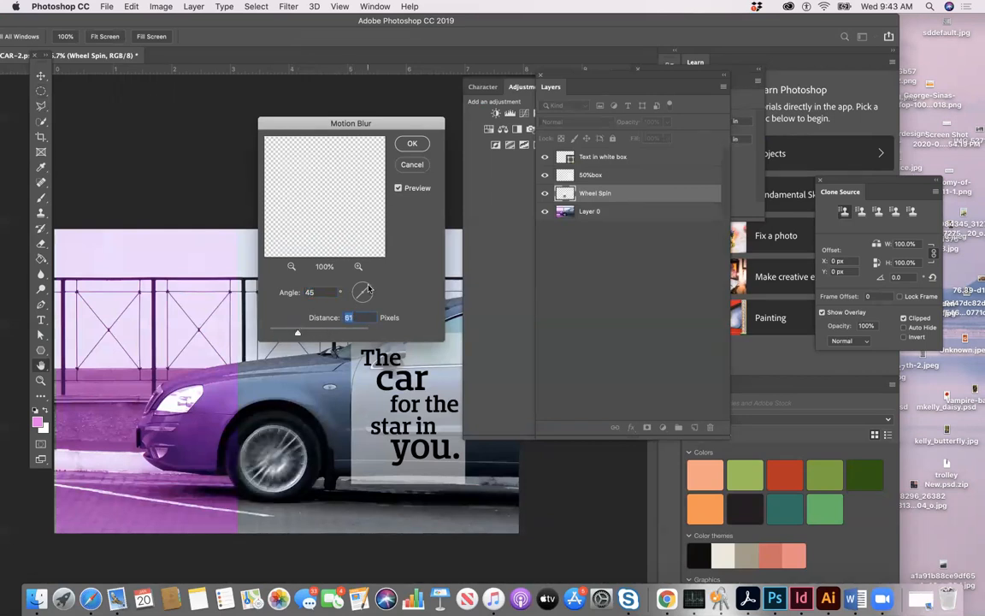
drag(297, 333, 275, 330)
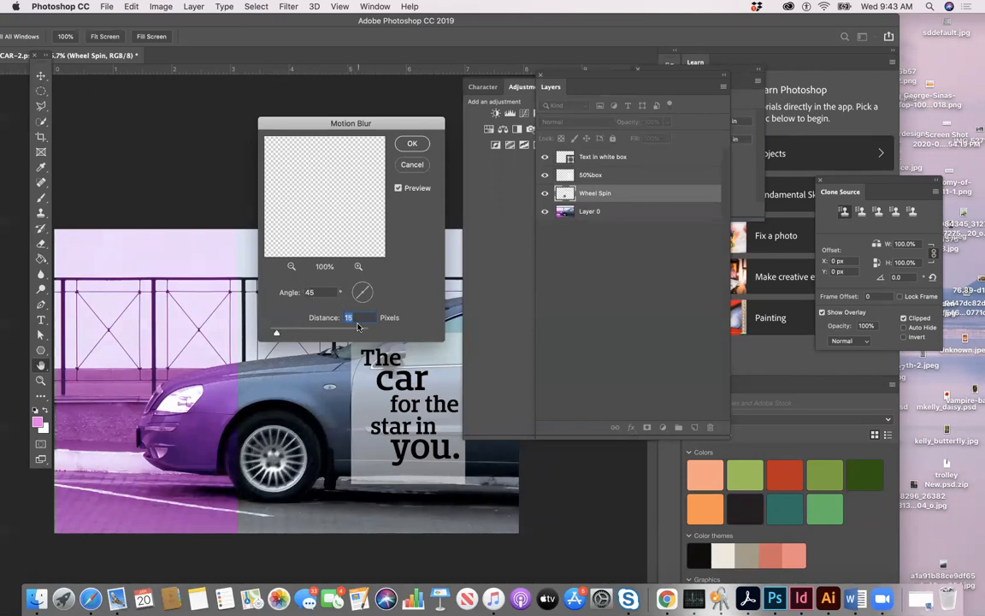
drag(351, 317, 341, 318)
text(10)
click(412, 144)
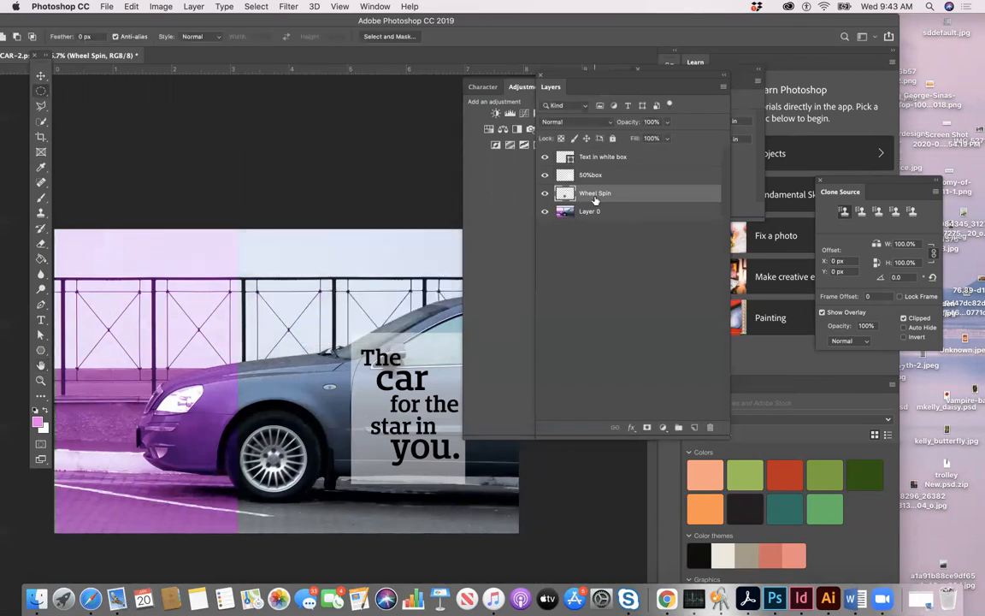
Compare the wheel with and without the blurred Wheel Spin layer by toggling the layer's visibility
click(545, 193)
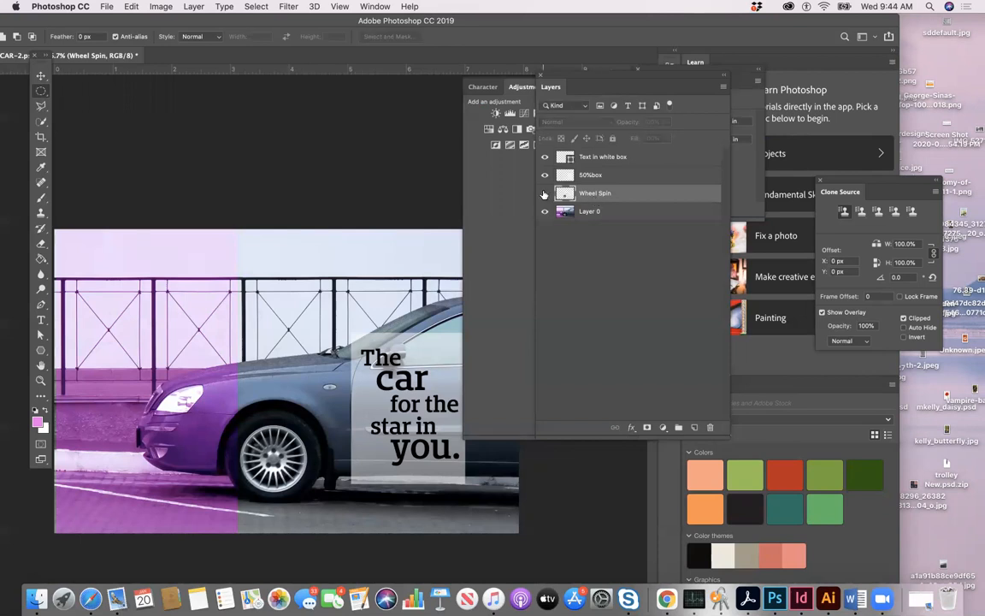
click(544, 193)
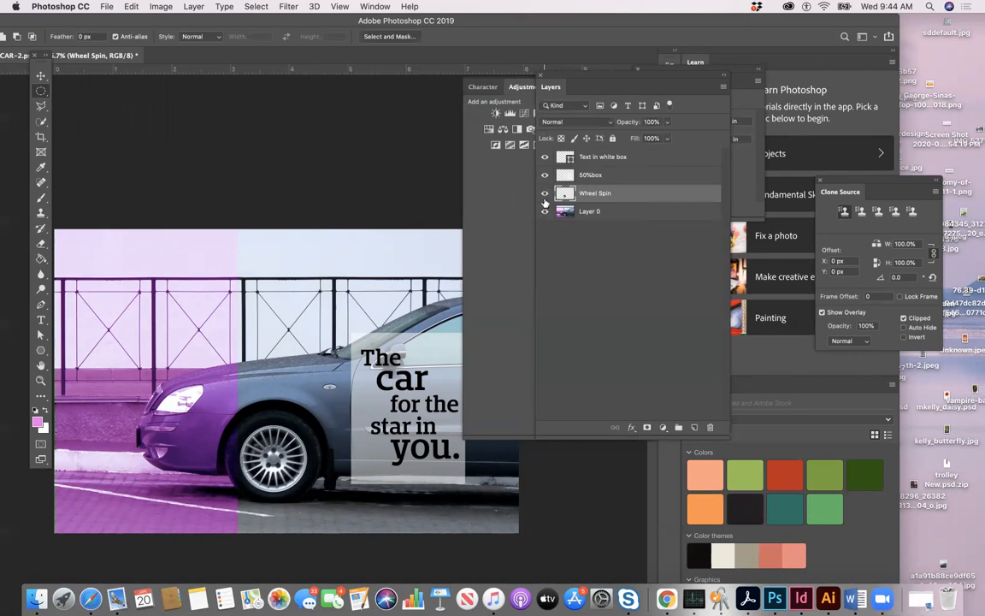
click(545, 193)
click(544, 193)
Enlarge the Wheel Spin layer proportionally to about 208% with Free Transform and nudge it left over the front wheel
key(super+t)
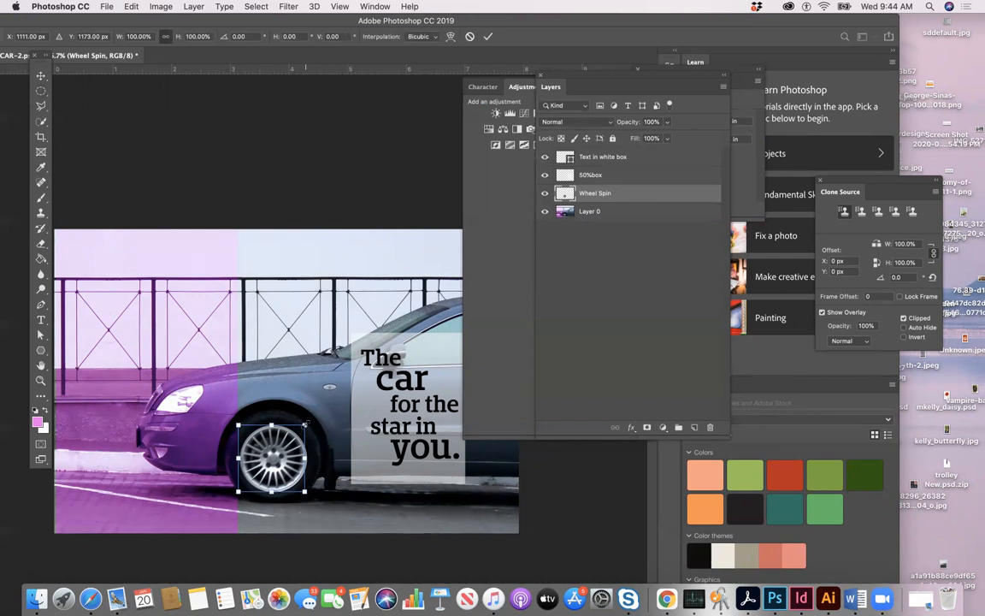
drag(328, 386, 371, 345)
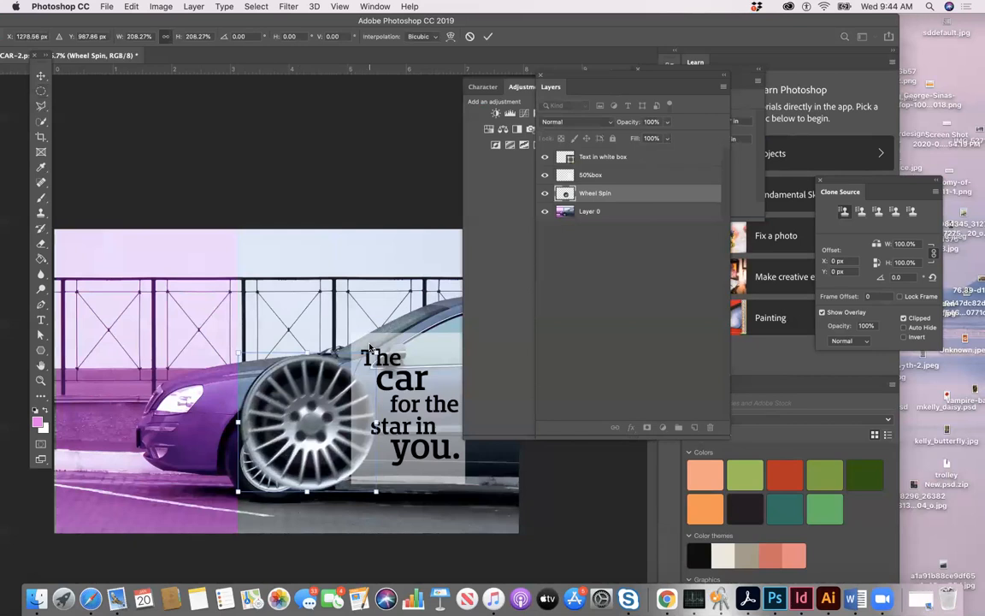
key(shift+Left)
key(shift+Left)
key(shift+Left)
key(Left)
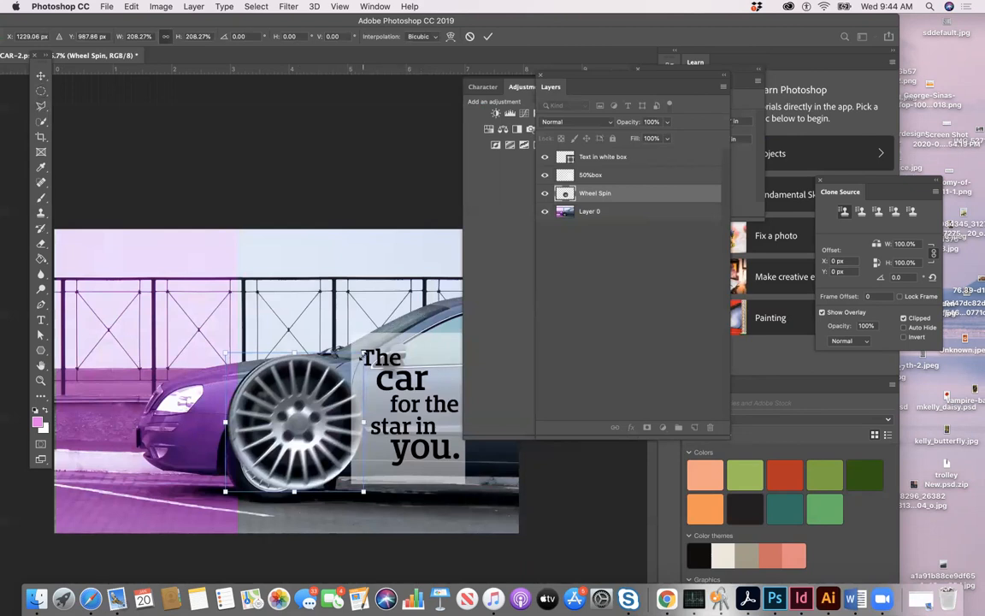
Reduce the Wheel Spin copy to about 106% and align it over the original front wheel, applying the transform
drag(362, 352, 305, 413)
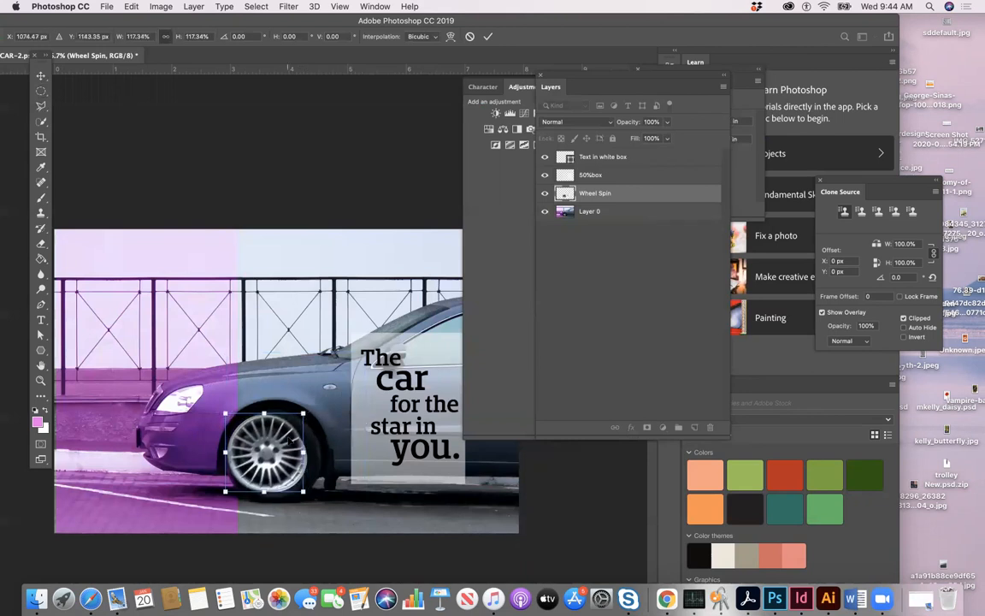
drag(291, 436, 292, 439)
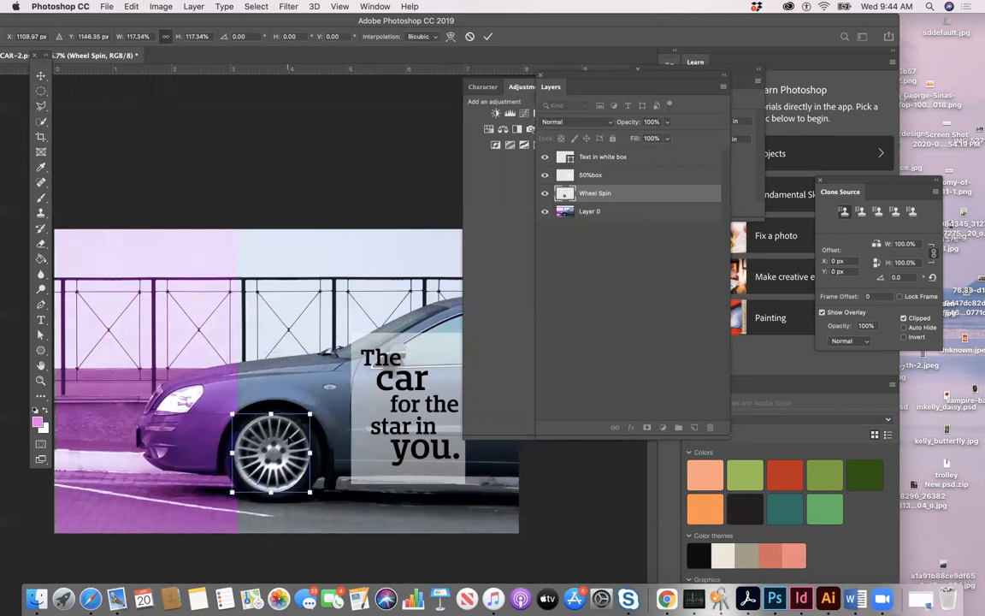
key(shift+Down)
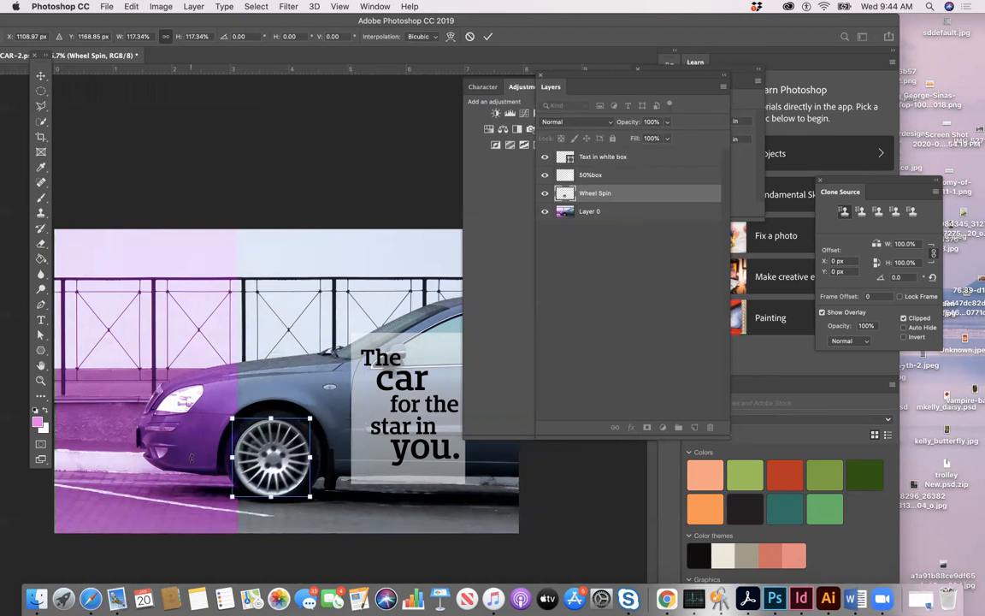
drag(273, 455, 272, 464)
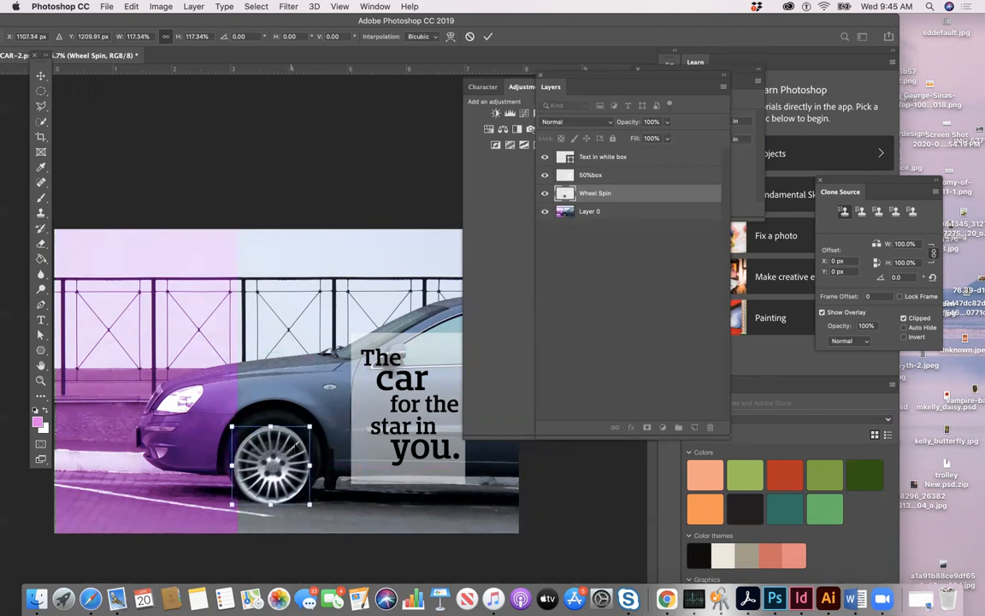
drag(308, 503, 293, 468)
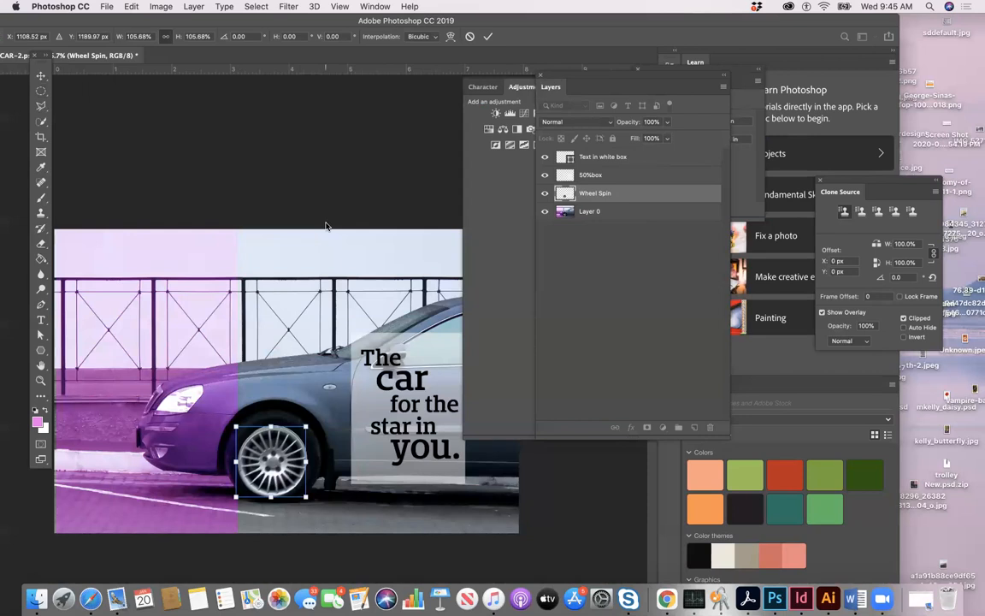
key(Return)
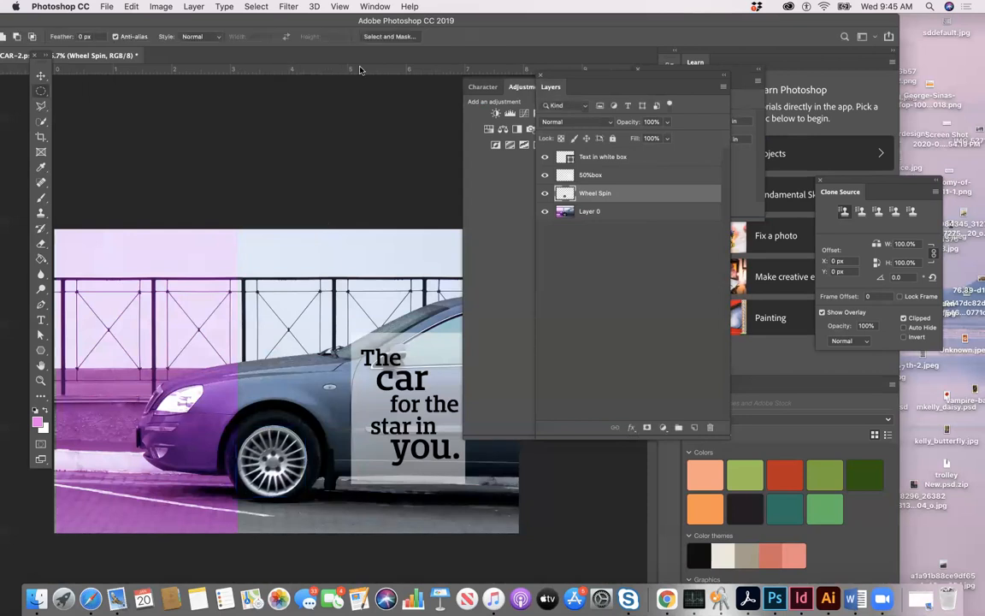
Move the Character and Adjustments panel group off the car image and reposition the application window
drag(337, 33, 282, 33)
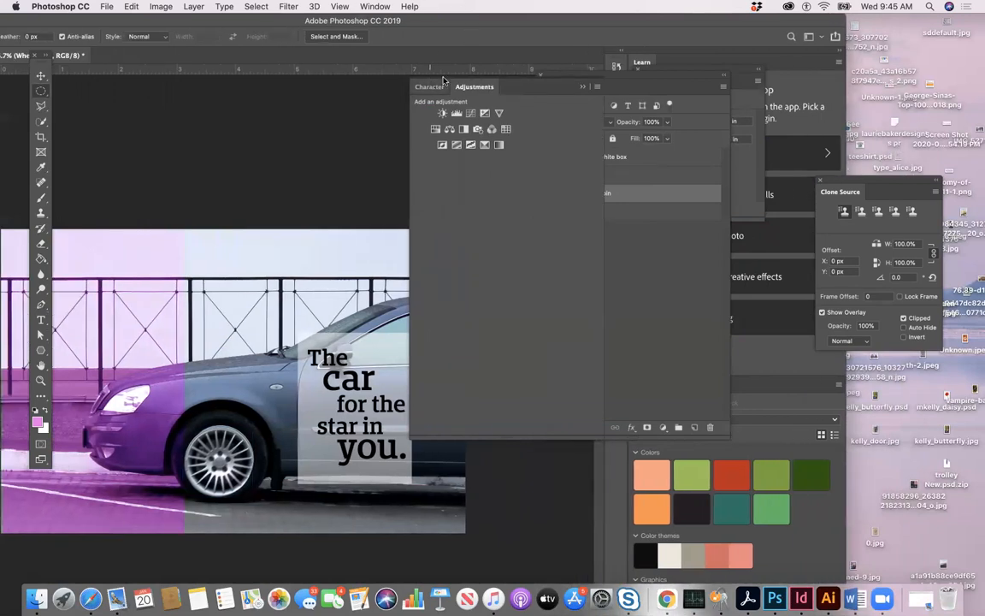
drag(516, 86, 810, 58)
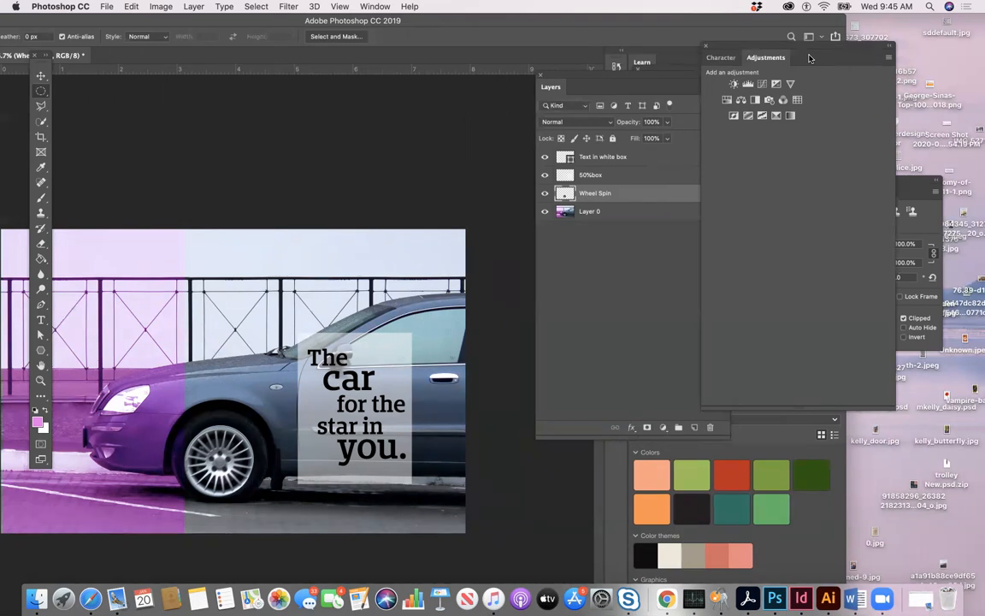
double_click(134, 18)
Save the edited car document under its existing name
click(80, 6)
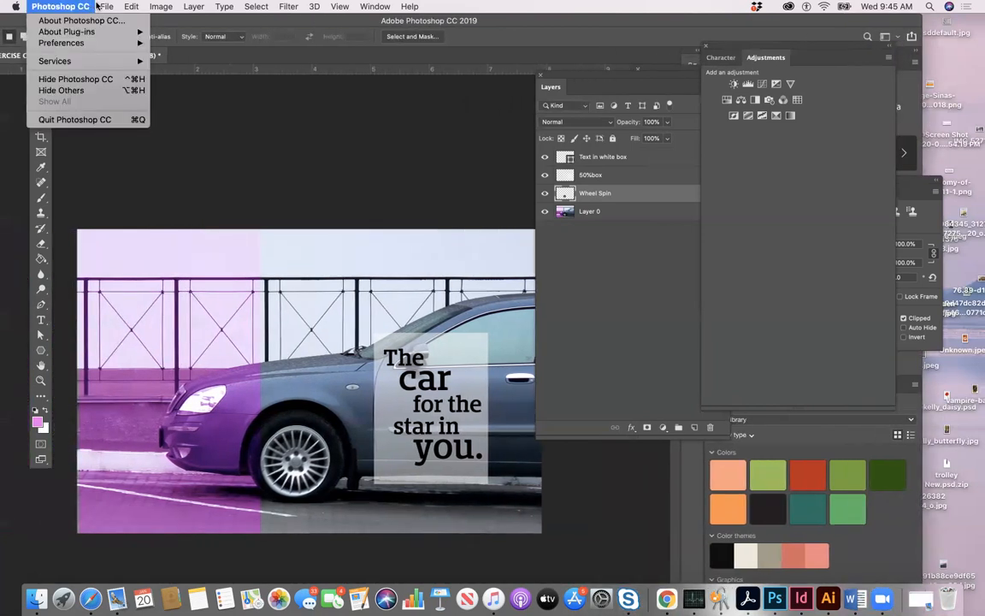
mouse_move(106, 6)
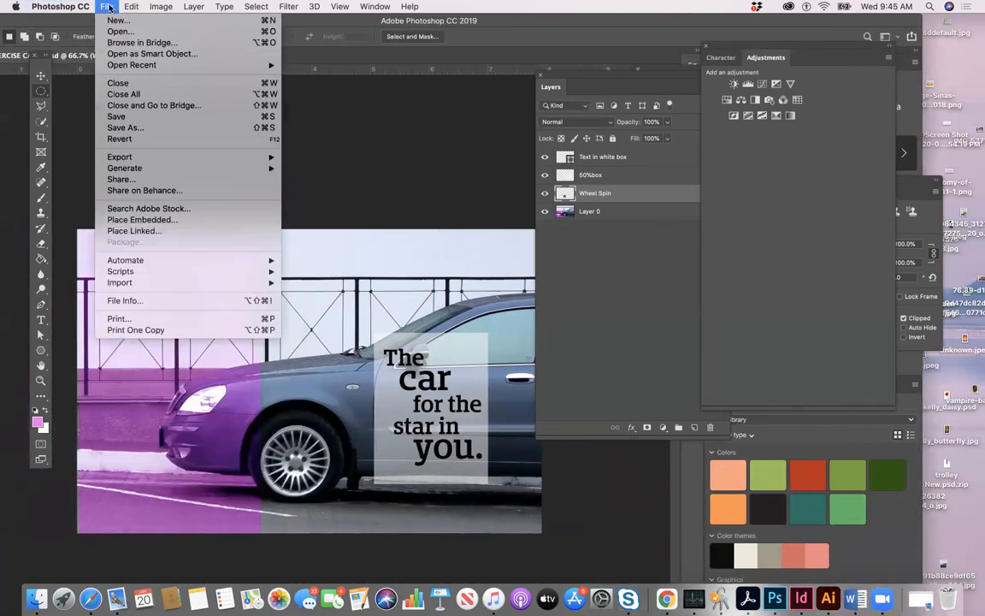
click(119, 117)
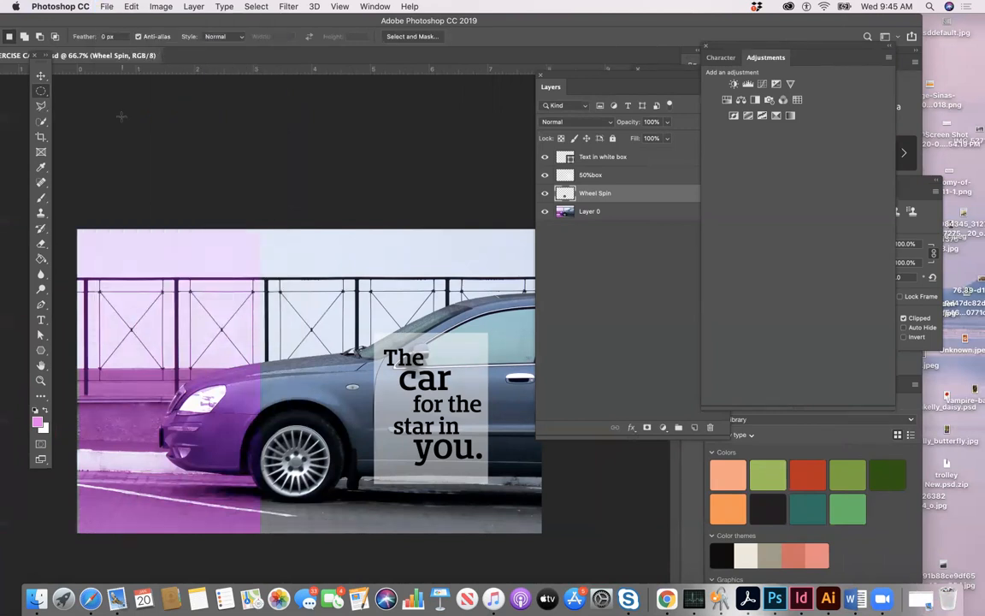
Save the document as a new Photoshop file in Week Two, prefixing the existing file name with the student's name and an underscore, with Maximize Compatibility on
click(98, 7)
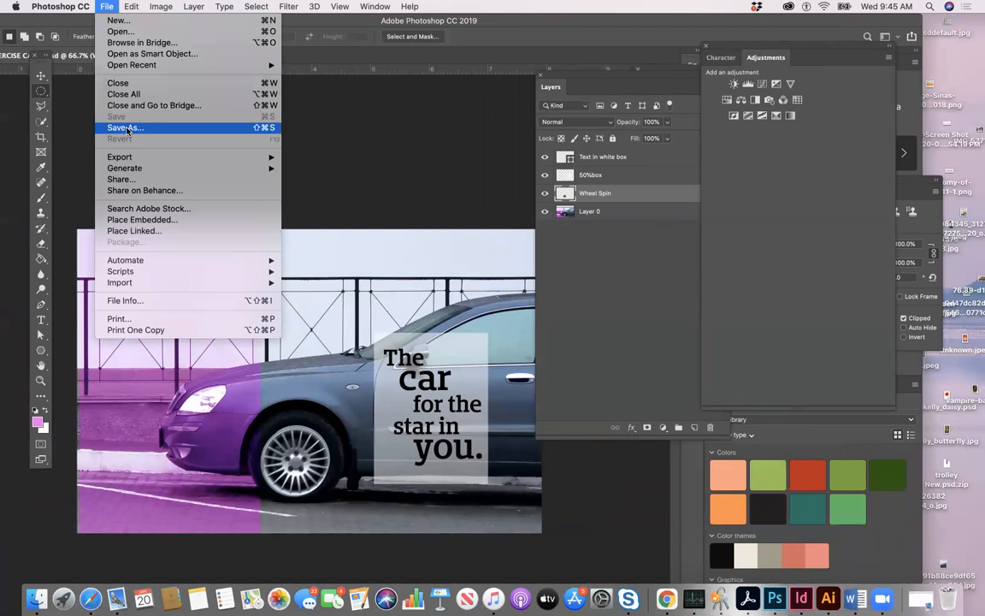
click(127, 129)
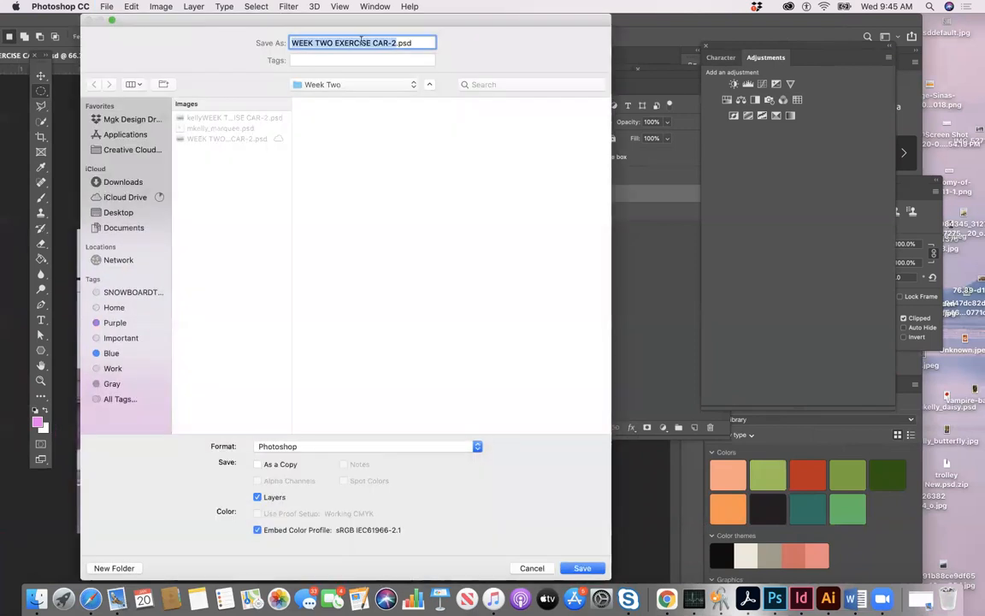
click(291, 43)
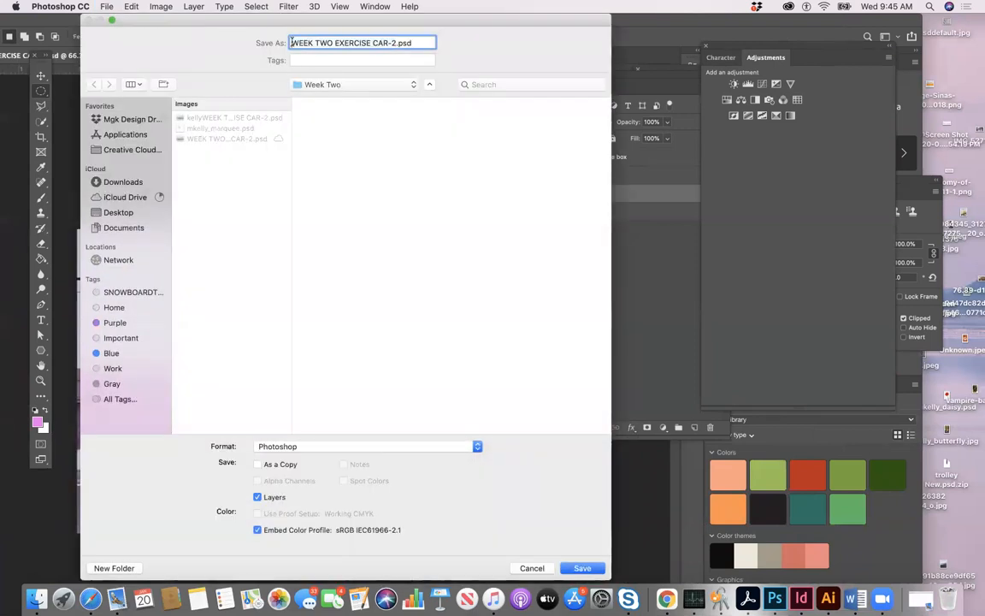
text(kelly)
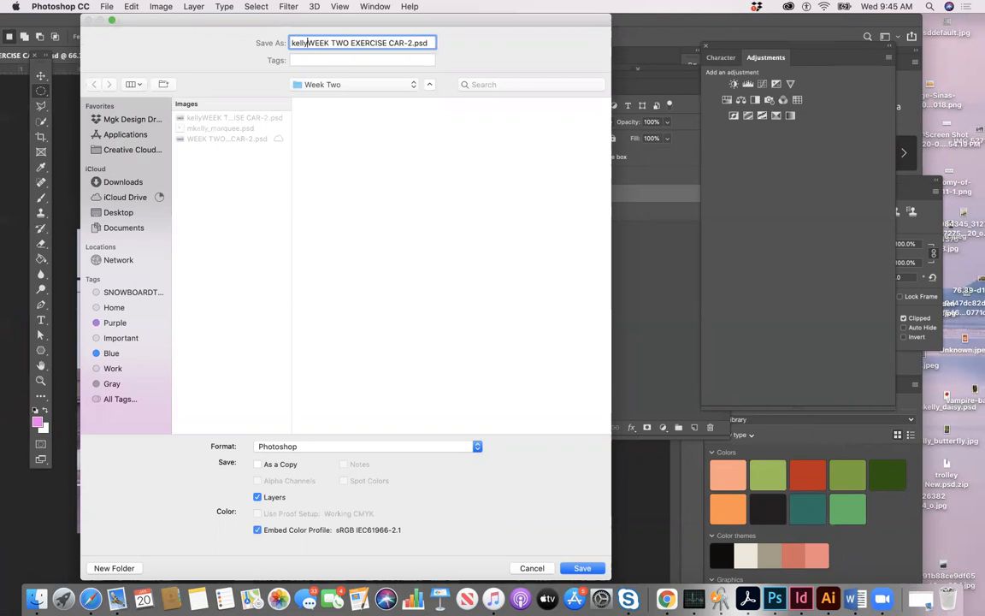
text(_)
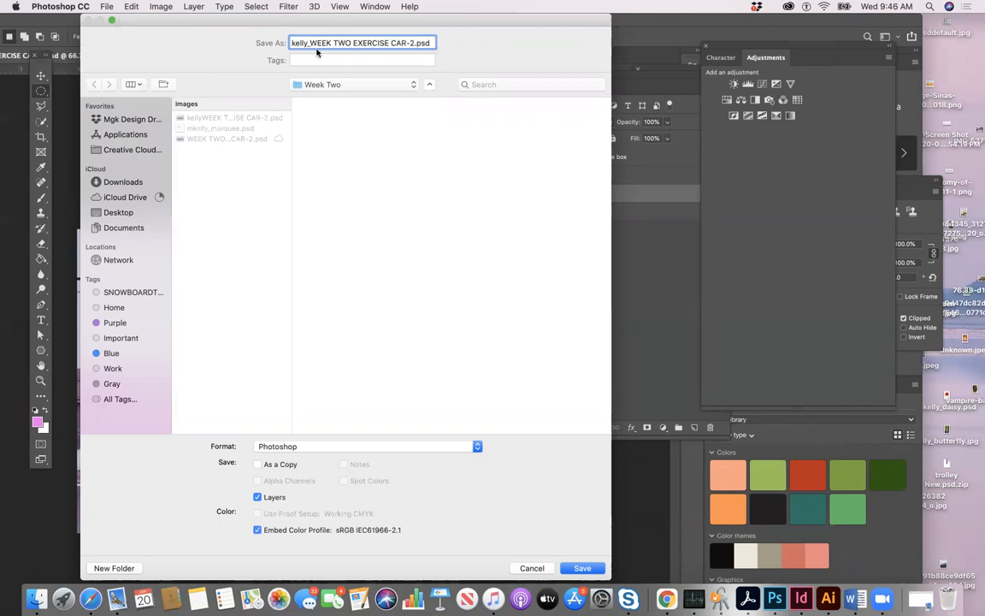
click(581, 568)
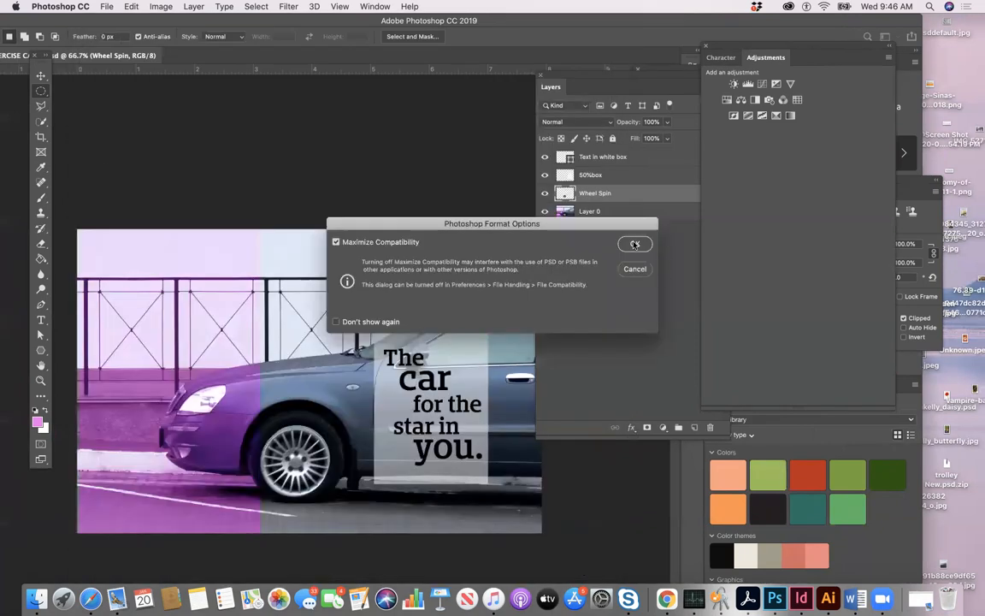
click(634, 245)
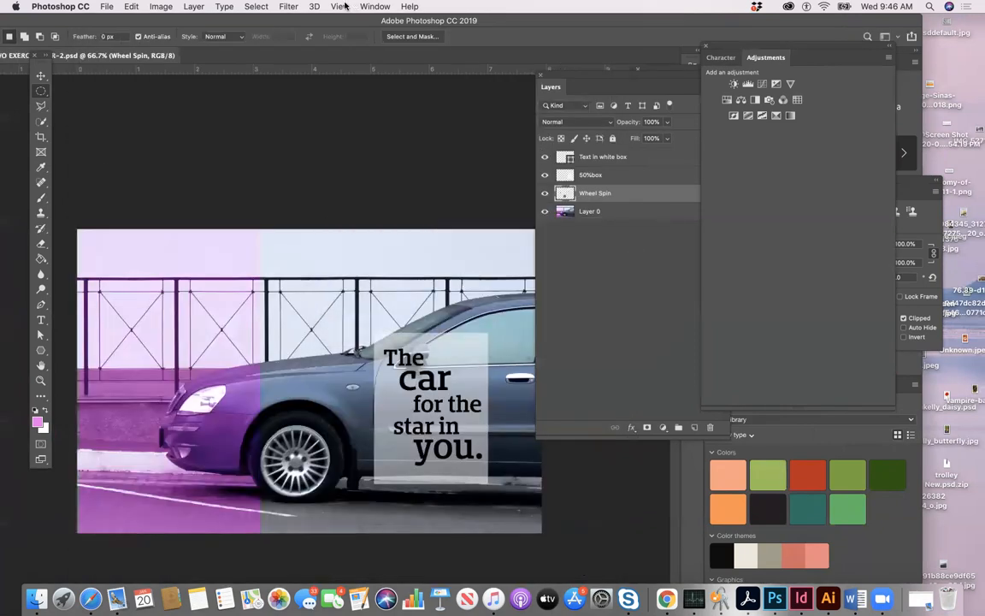
Move the Adjustments and Layers panels and the application window until the window controls are reachable, and close the car document's window
drag(345, 20, 307, 20)
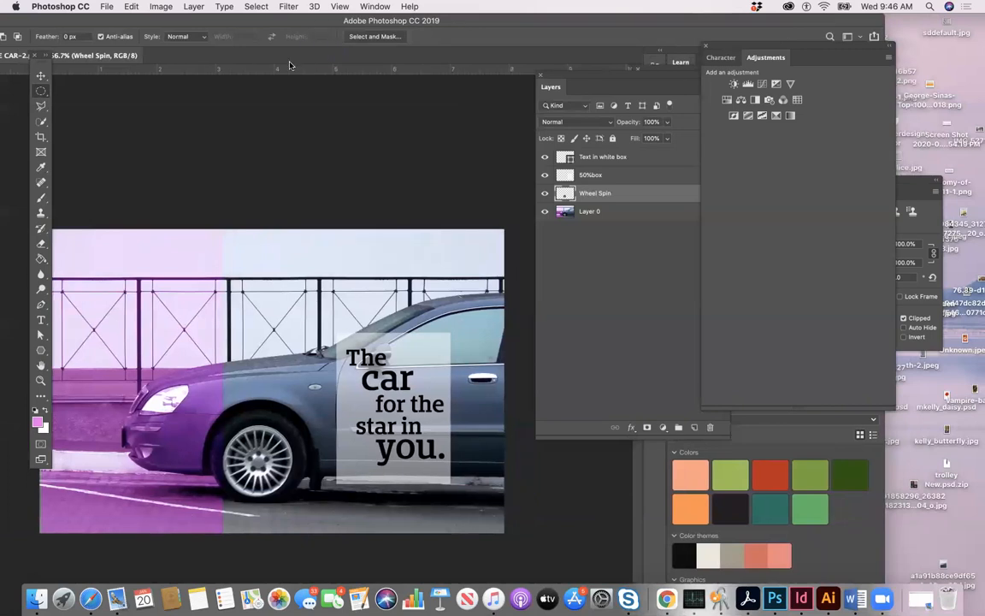
drag(301, 23, 244, 33)
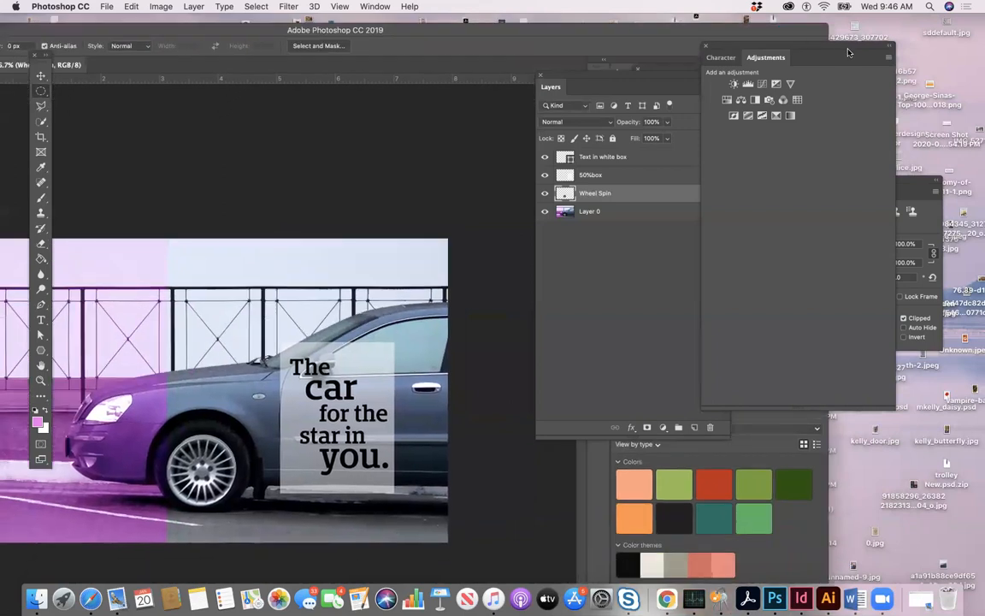
drag(845, 48, 838, 130)
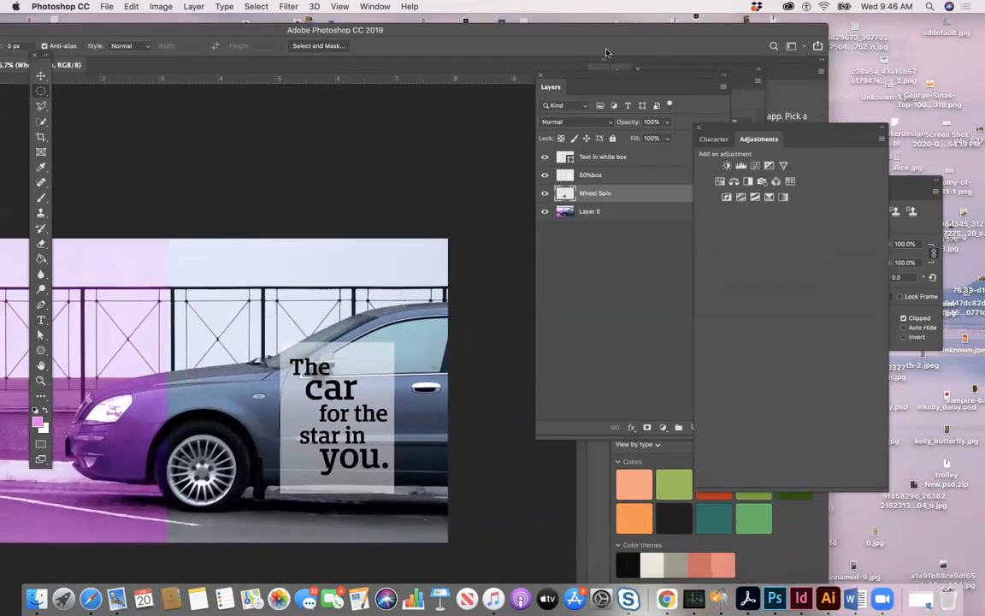
drag(574, 78, 733, 141)
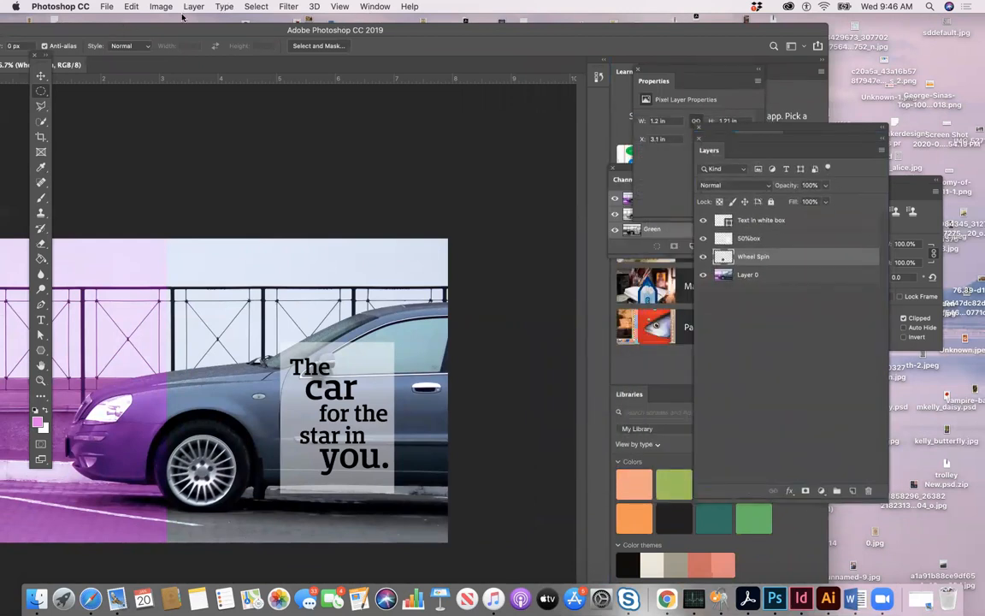
drag(174, 31, 397, 45)
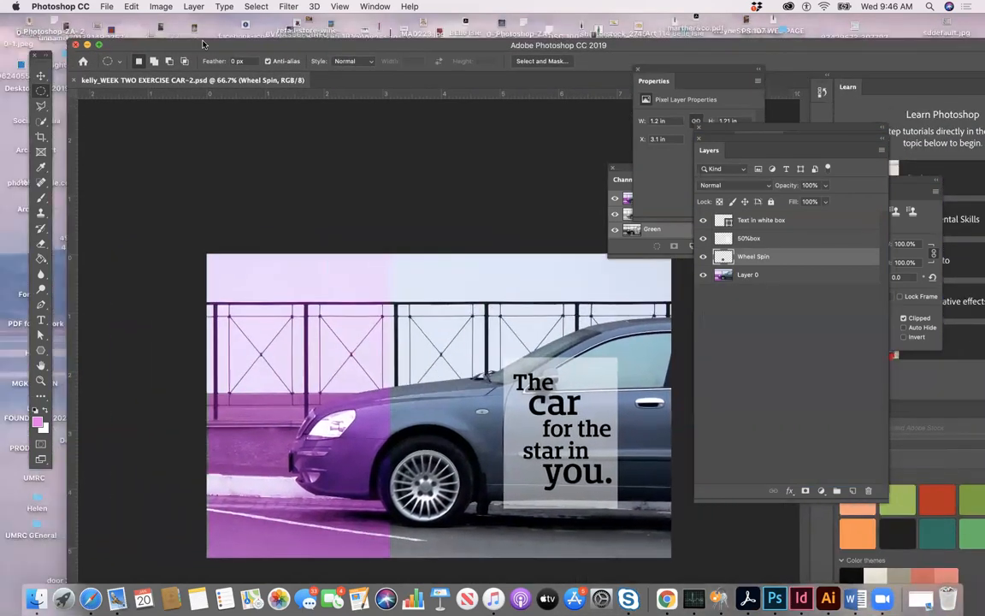
click(76, 45)
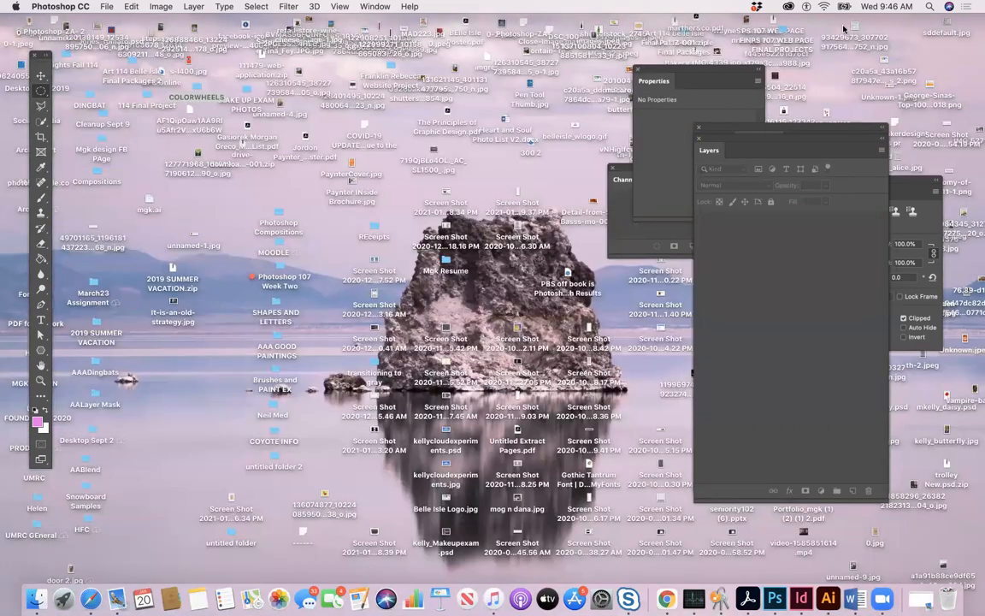